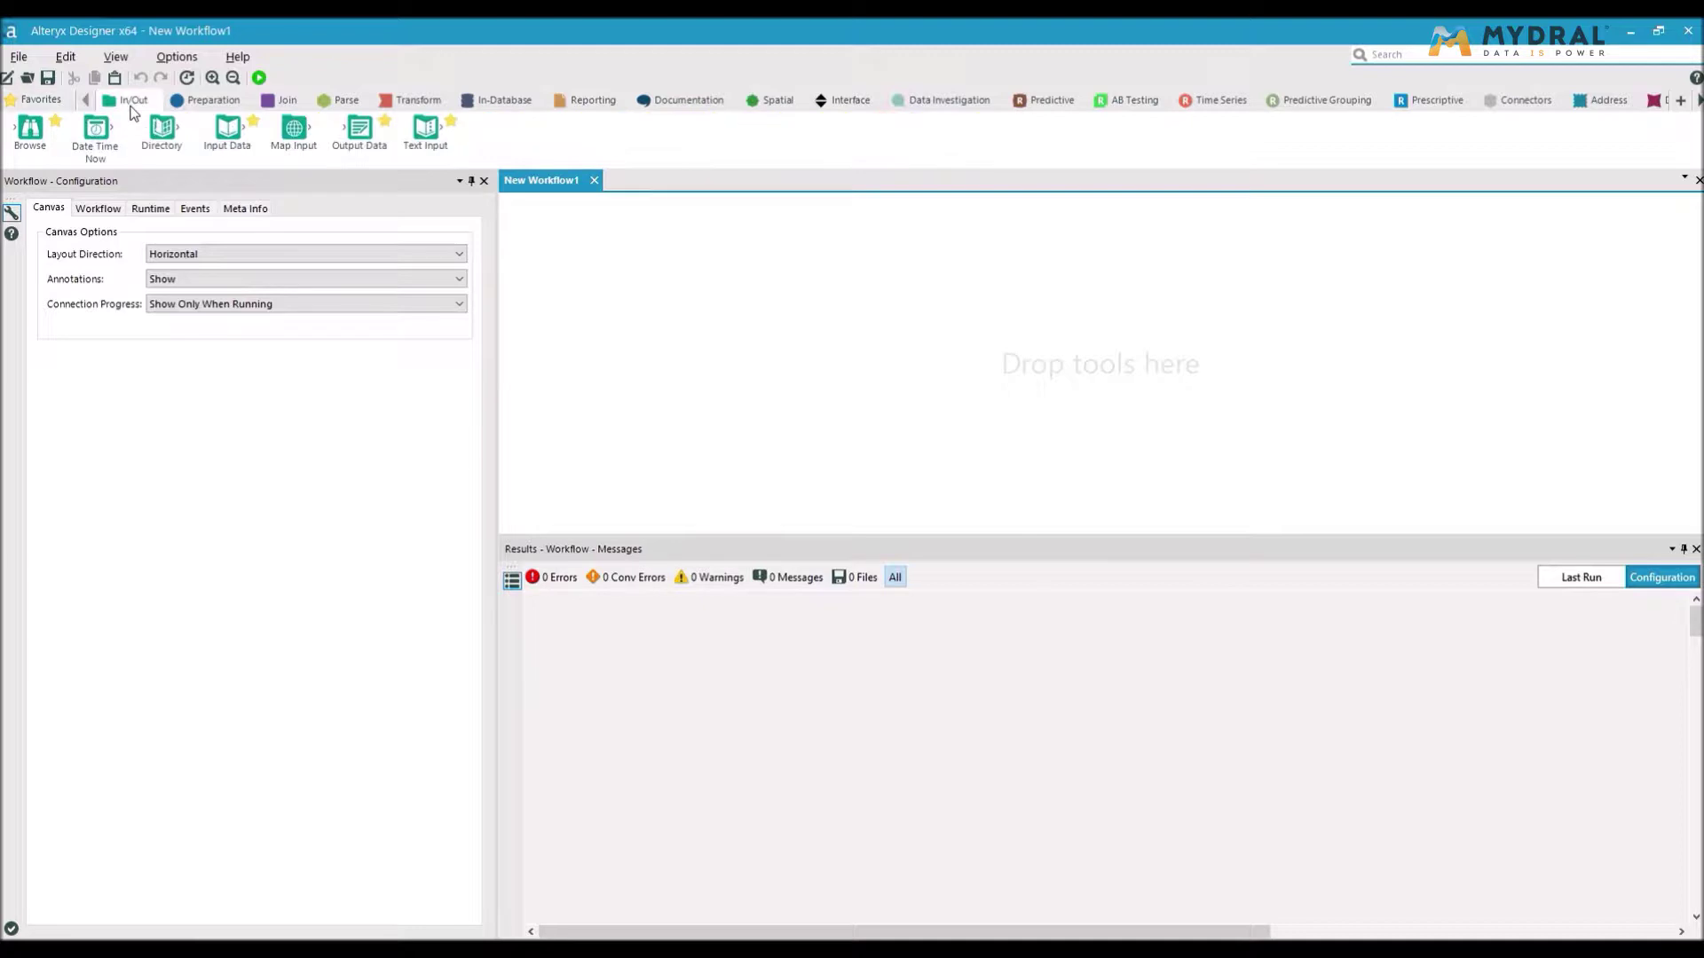
Step: Add an Input Data tool to the canvas and connect it to the Produit$ sheet of SportUp-Data.xlsx
{"action": "left_click_drag", "start_coordinate": [197, 120], "coordinate": [631, 293]}
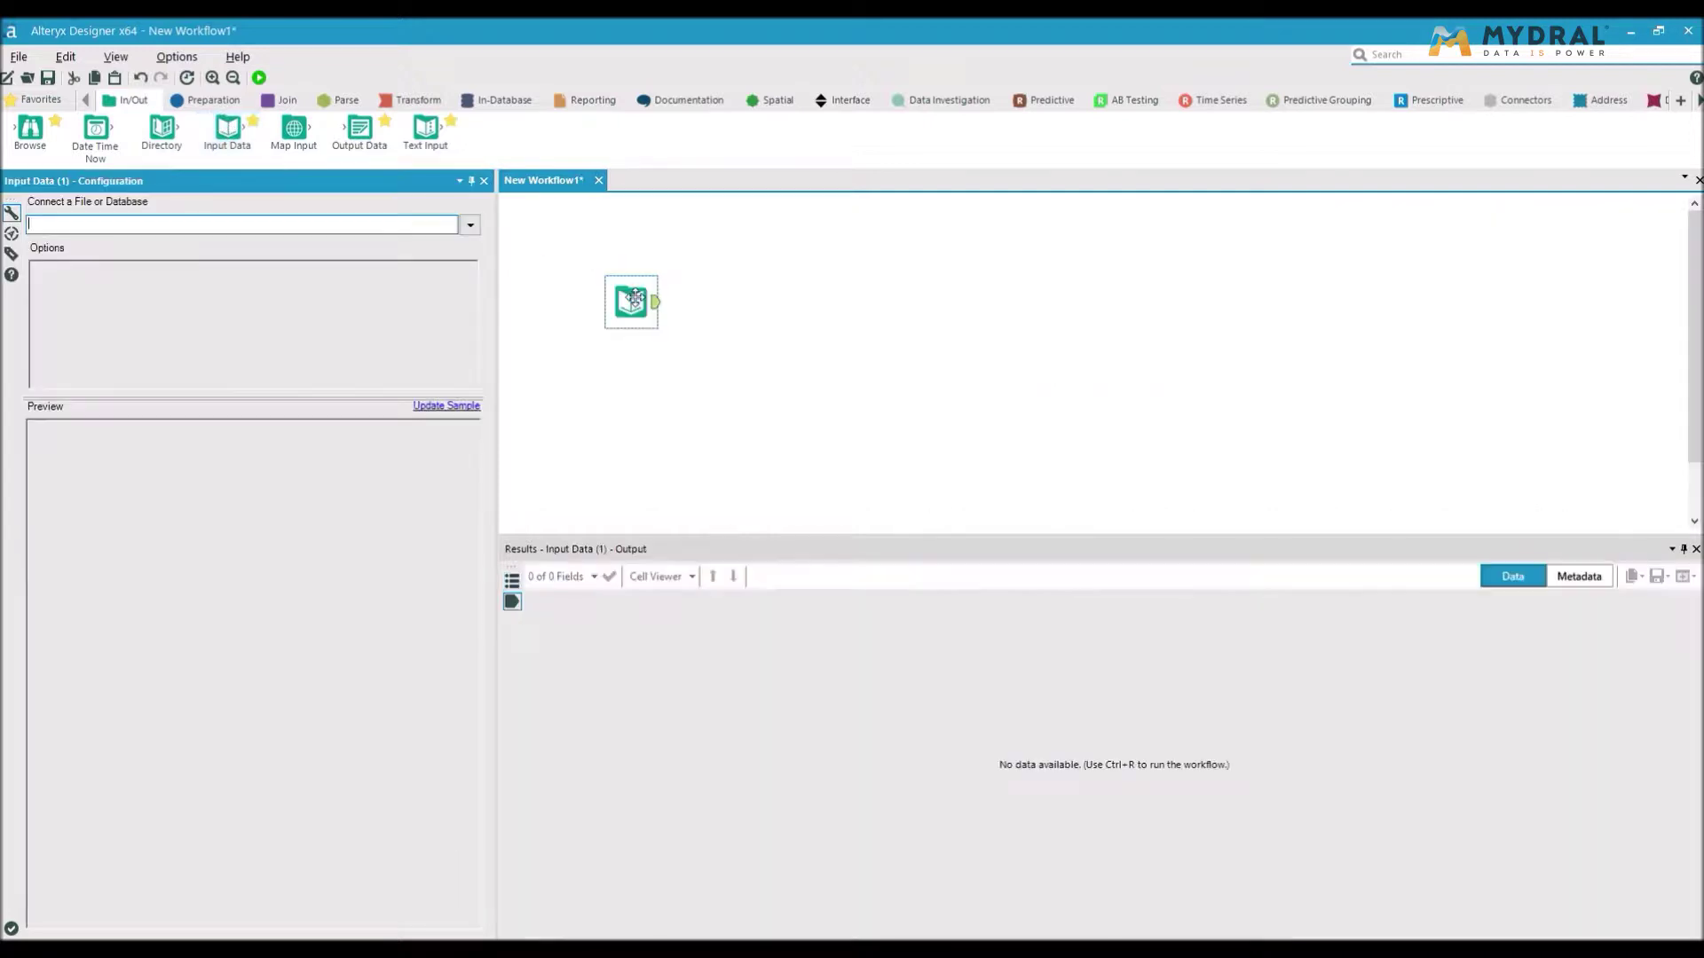
{"action": "left_click", "coordinate": [470, 227]}
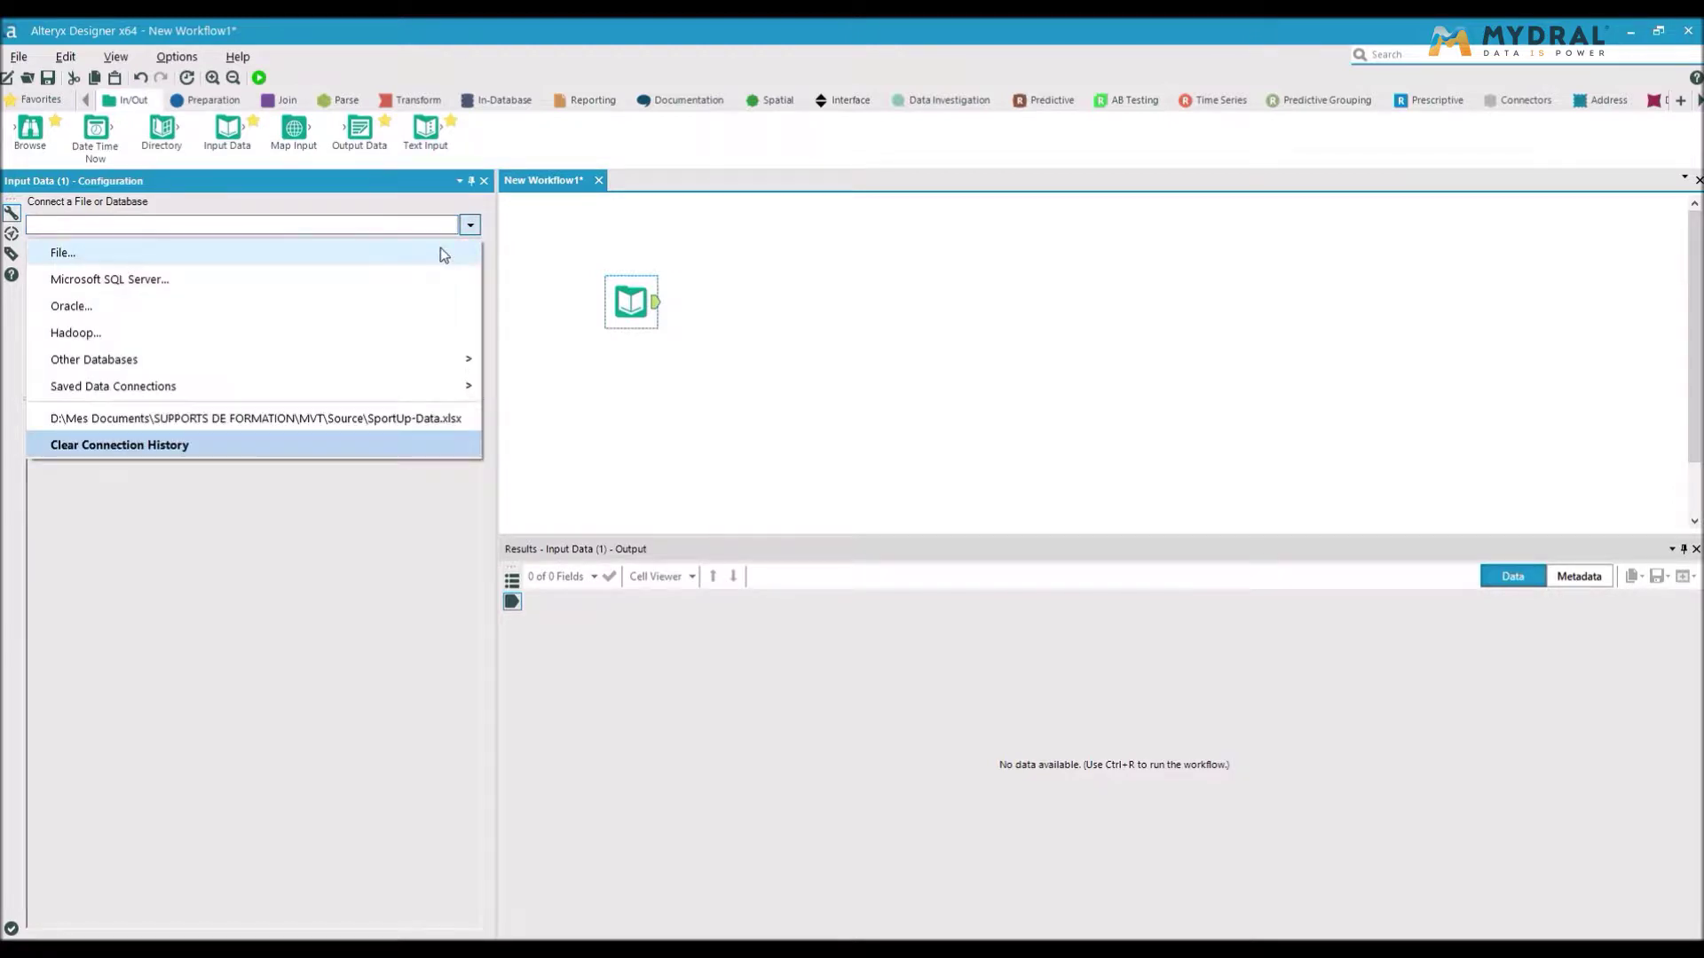
{"action": "left_click", "coordinate": [441, 248]}
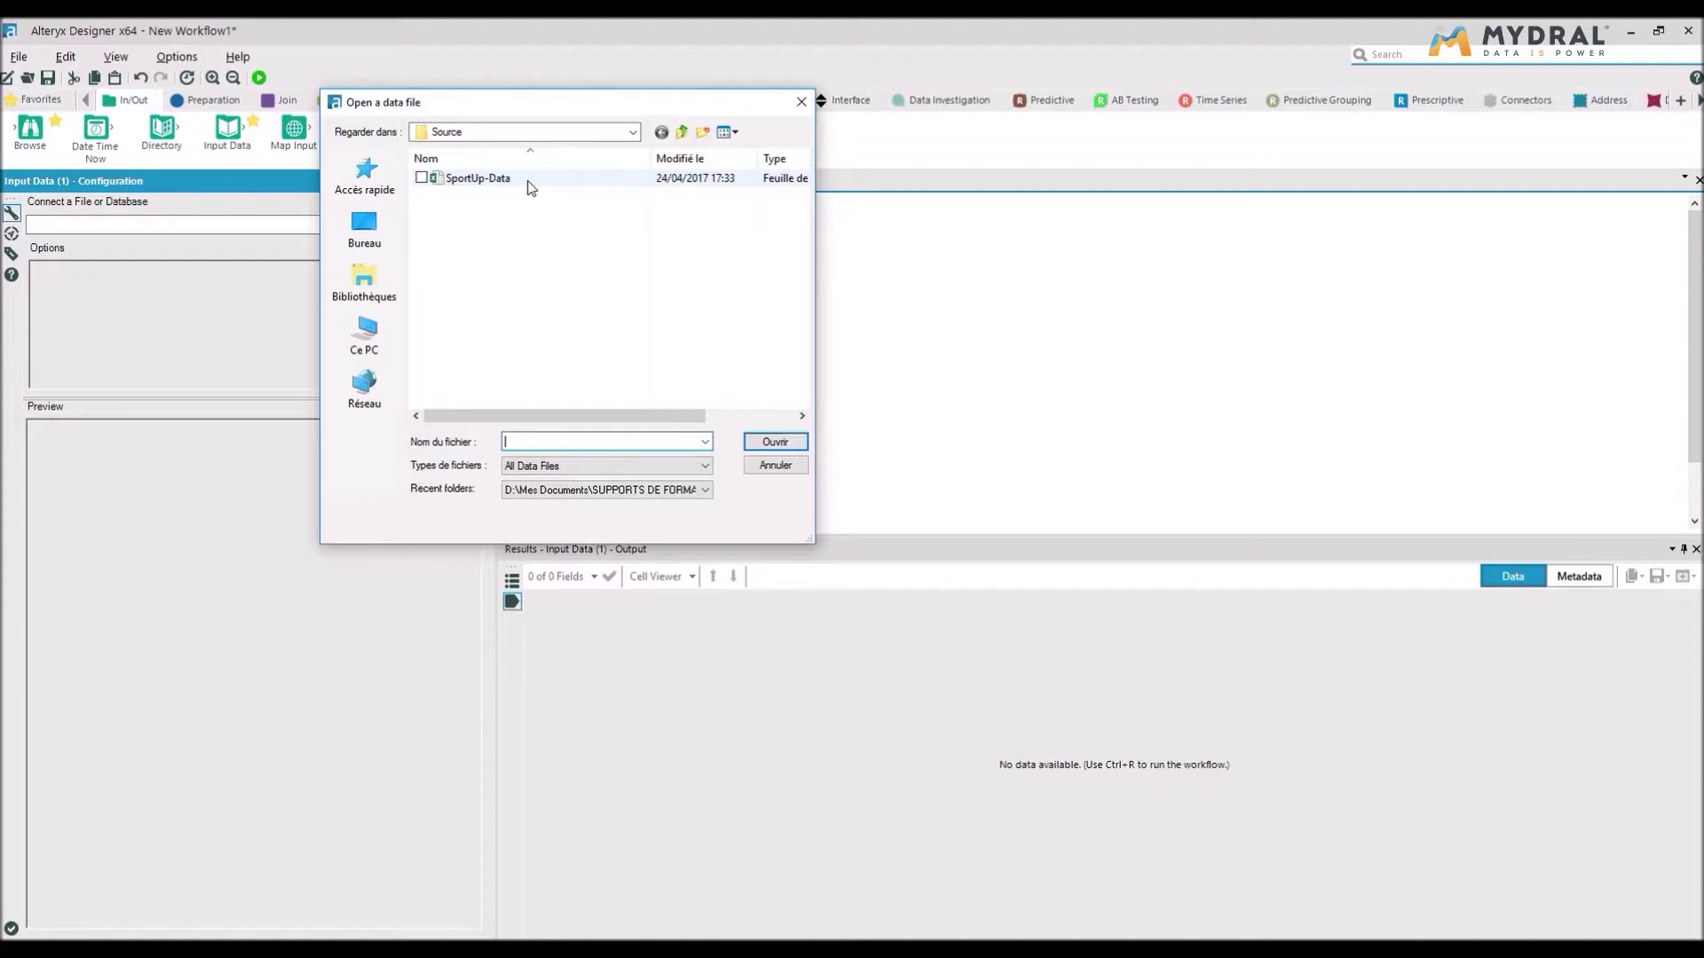
{"action": "double_click", "coordinate": [528, 181]}
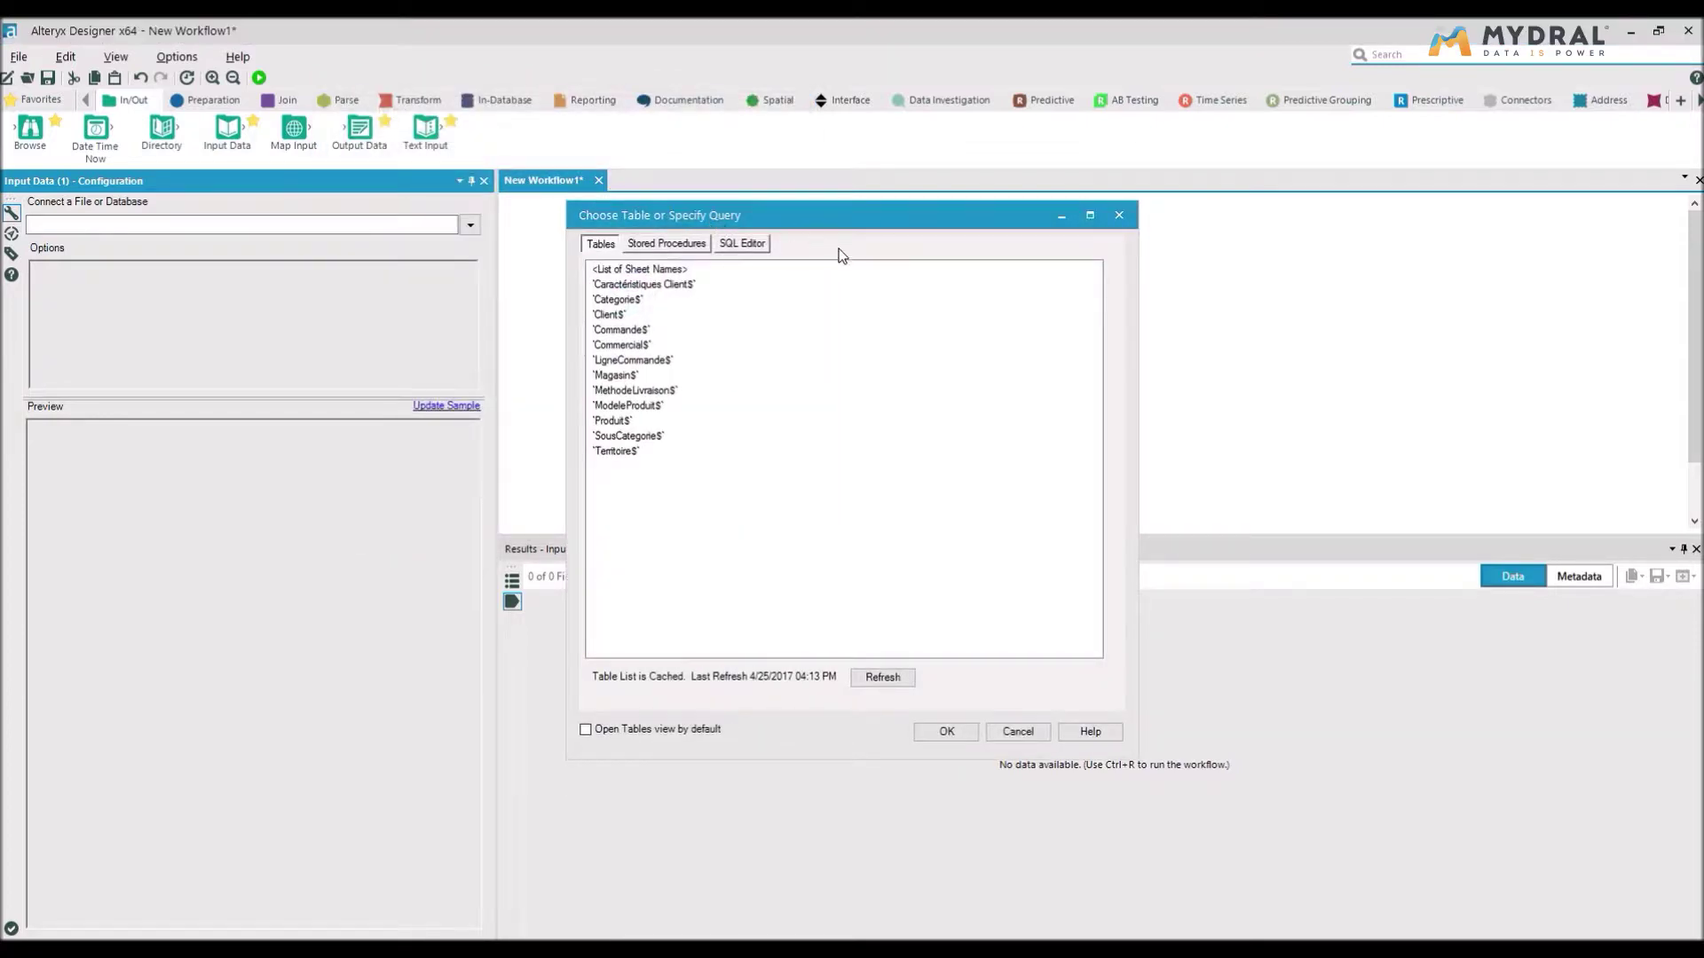
{"action": "double_click", "coordinate": [645, 424]}
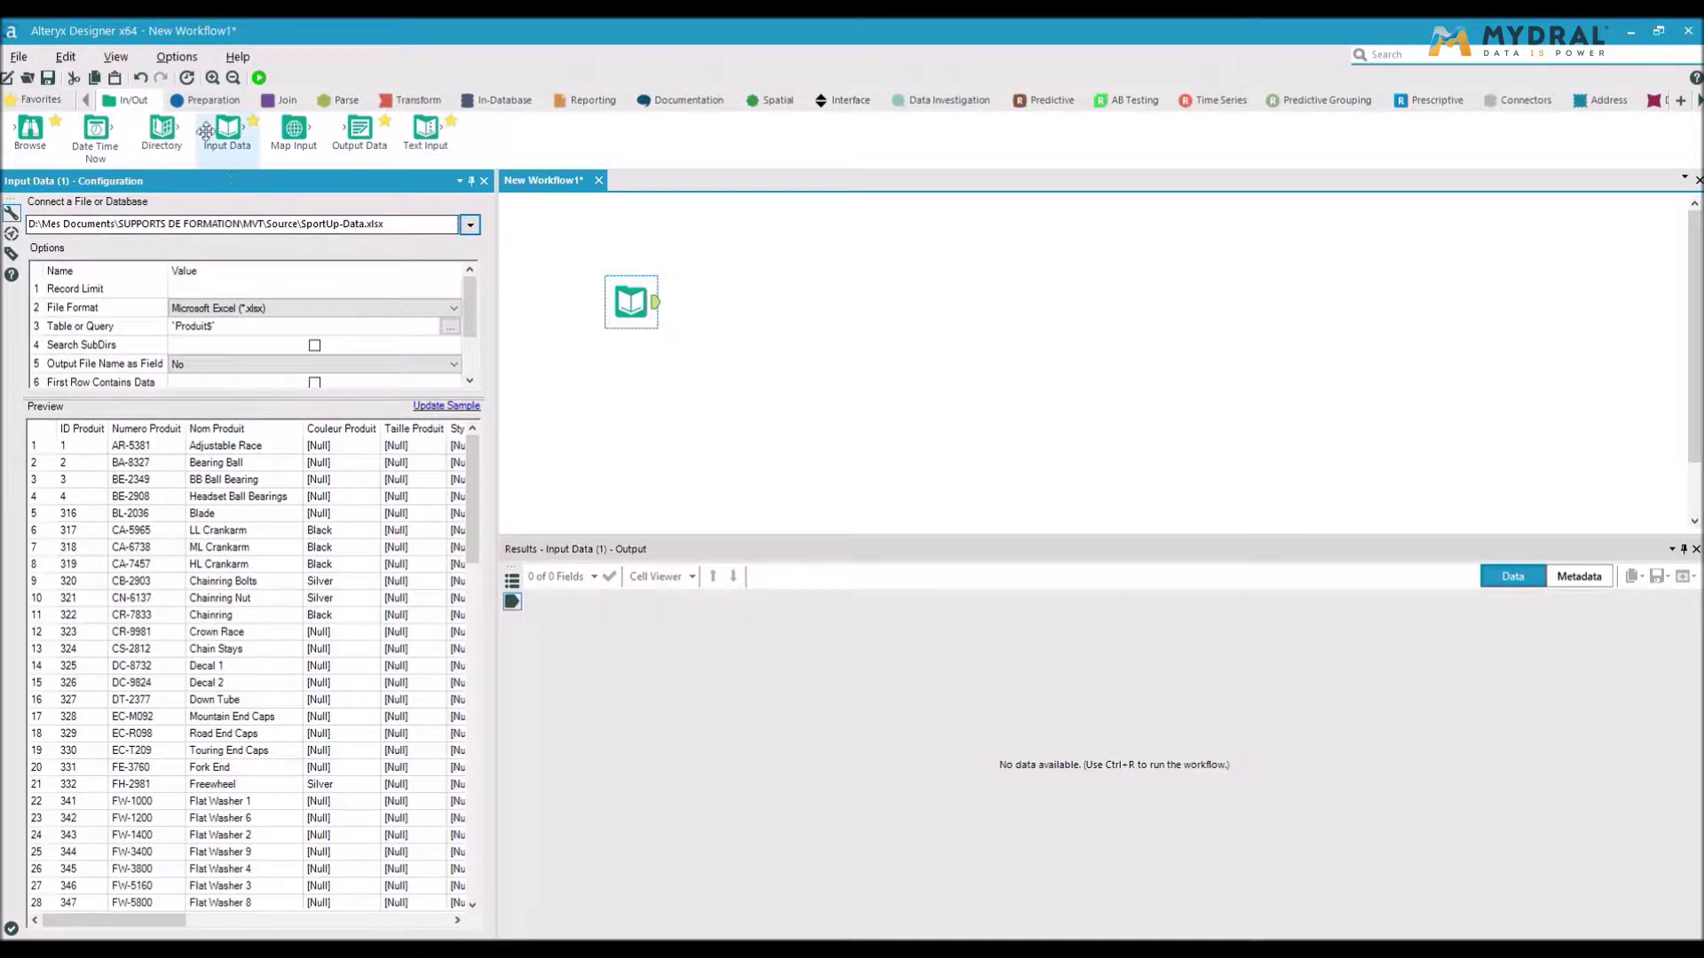
Step: Connect a Select tool to the Input Data tool's output and deselect all of its fields
{"action": "left_click", "coordinate": [201, 103]}
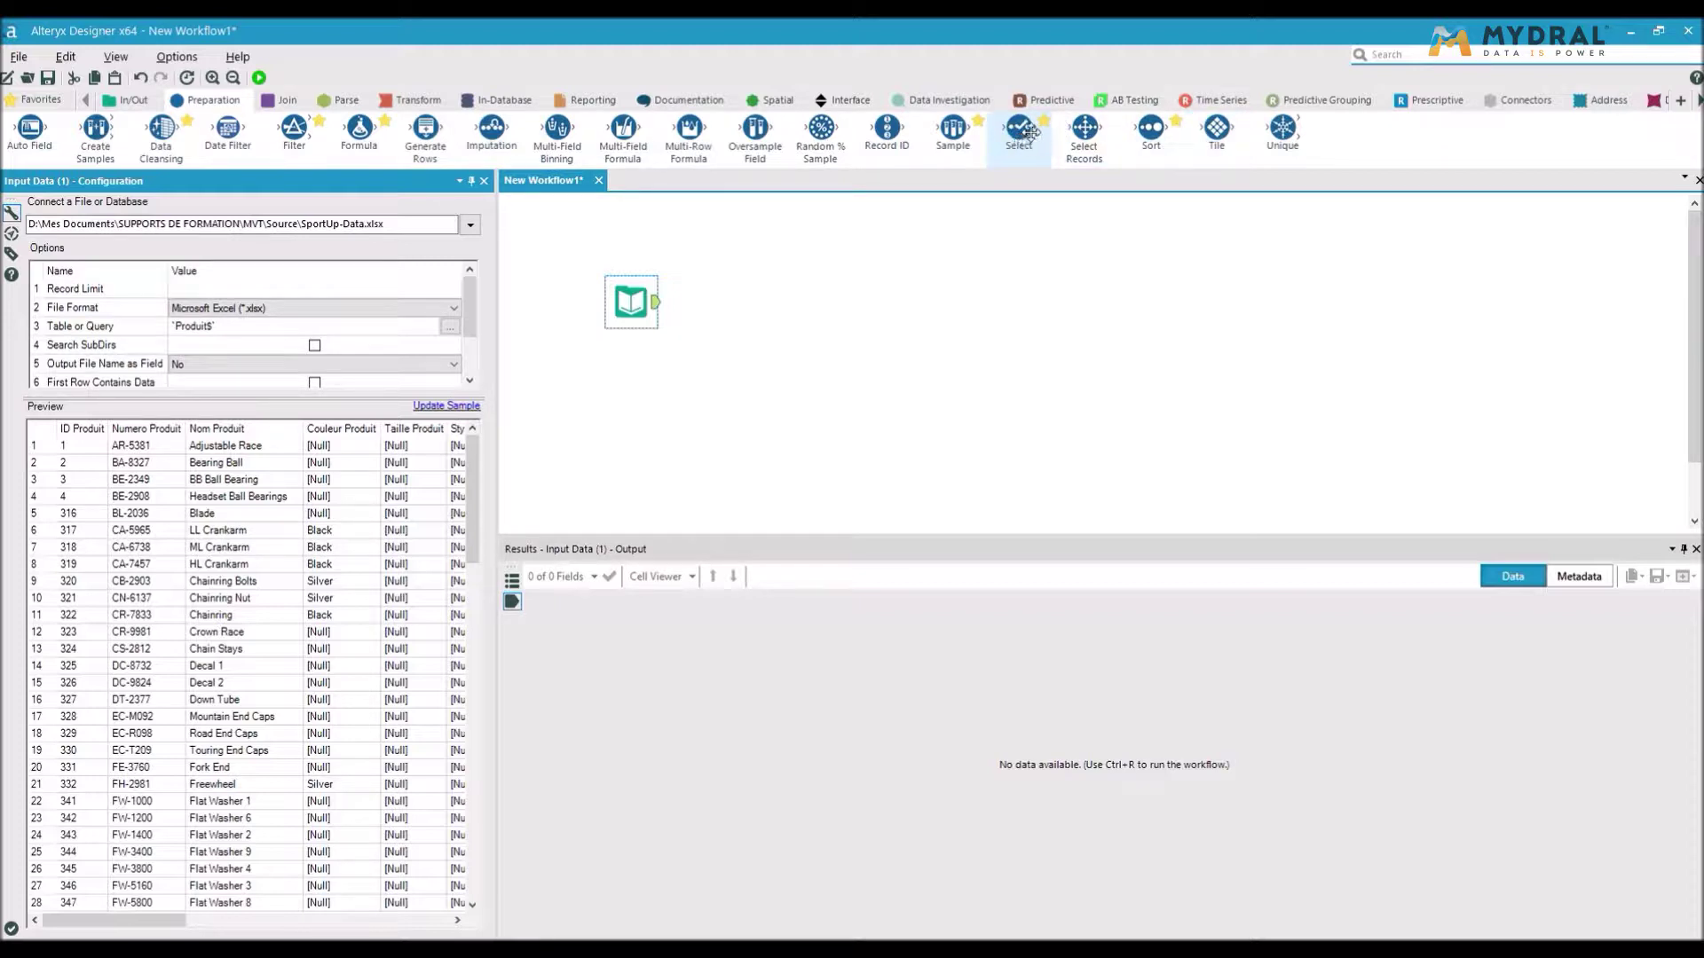
{"action": "left_click_drag", "start_coordinate": [1024, 126], "coordinate": [744, 294]}
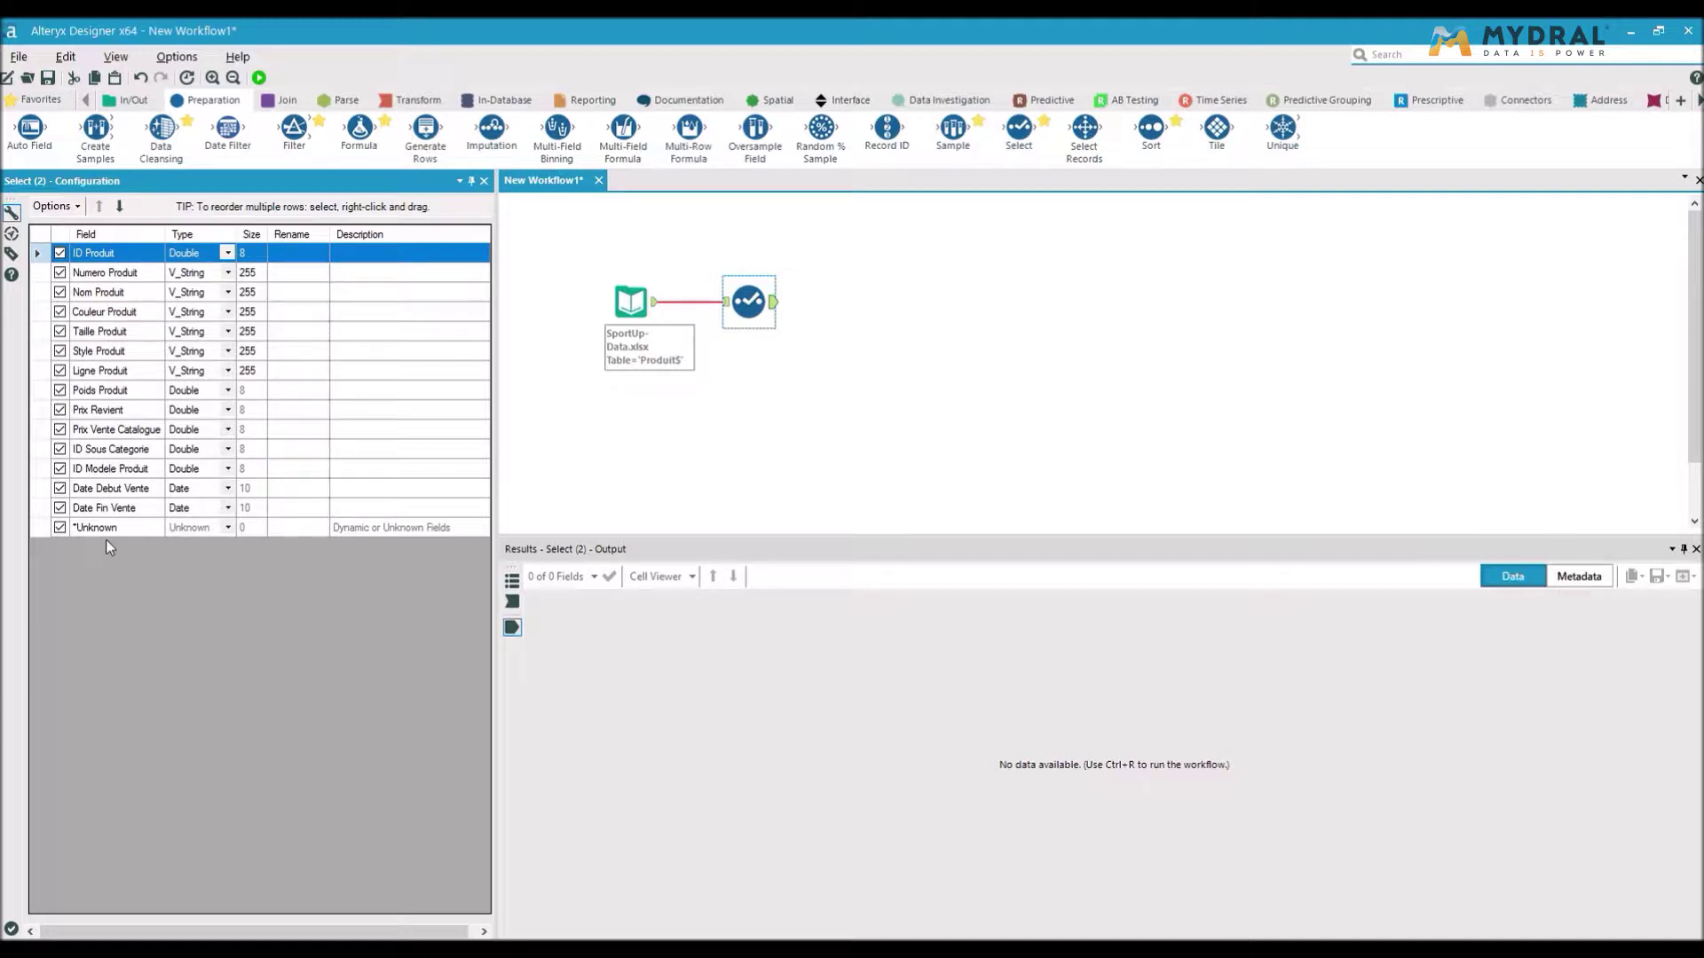
{"action": "left_click", "coordinate": [63, 213]}
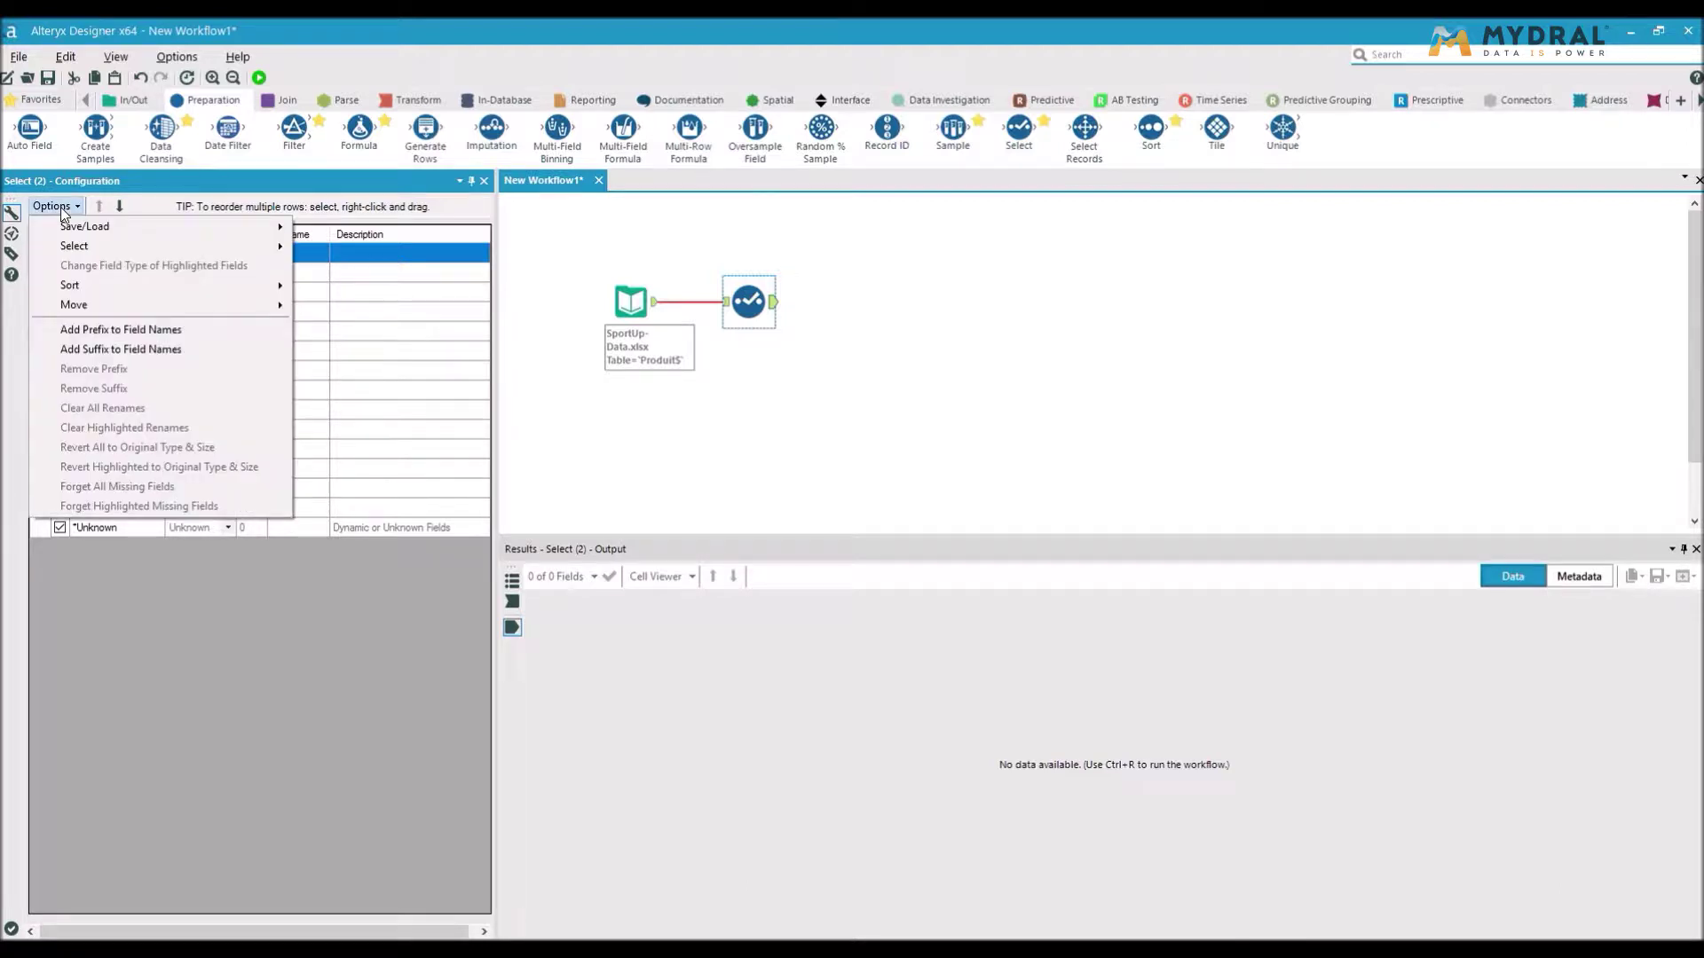
{"action": "mouse_move", "coordinate": [102, 247]}
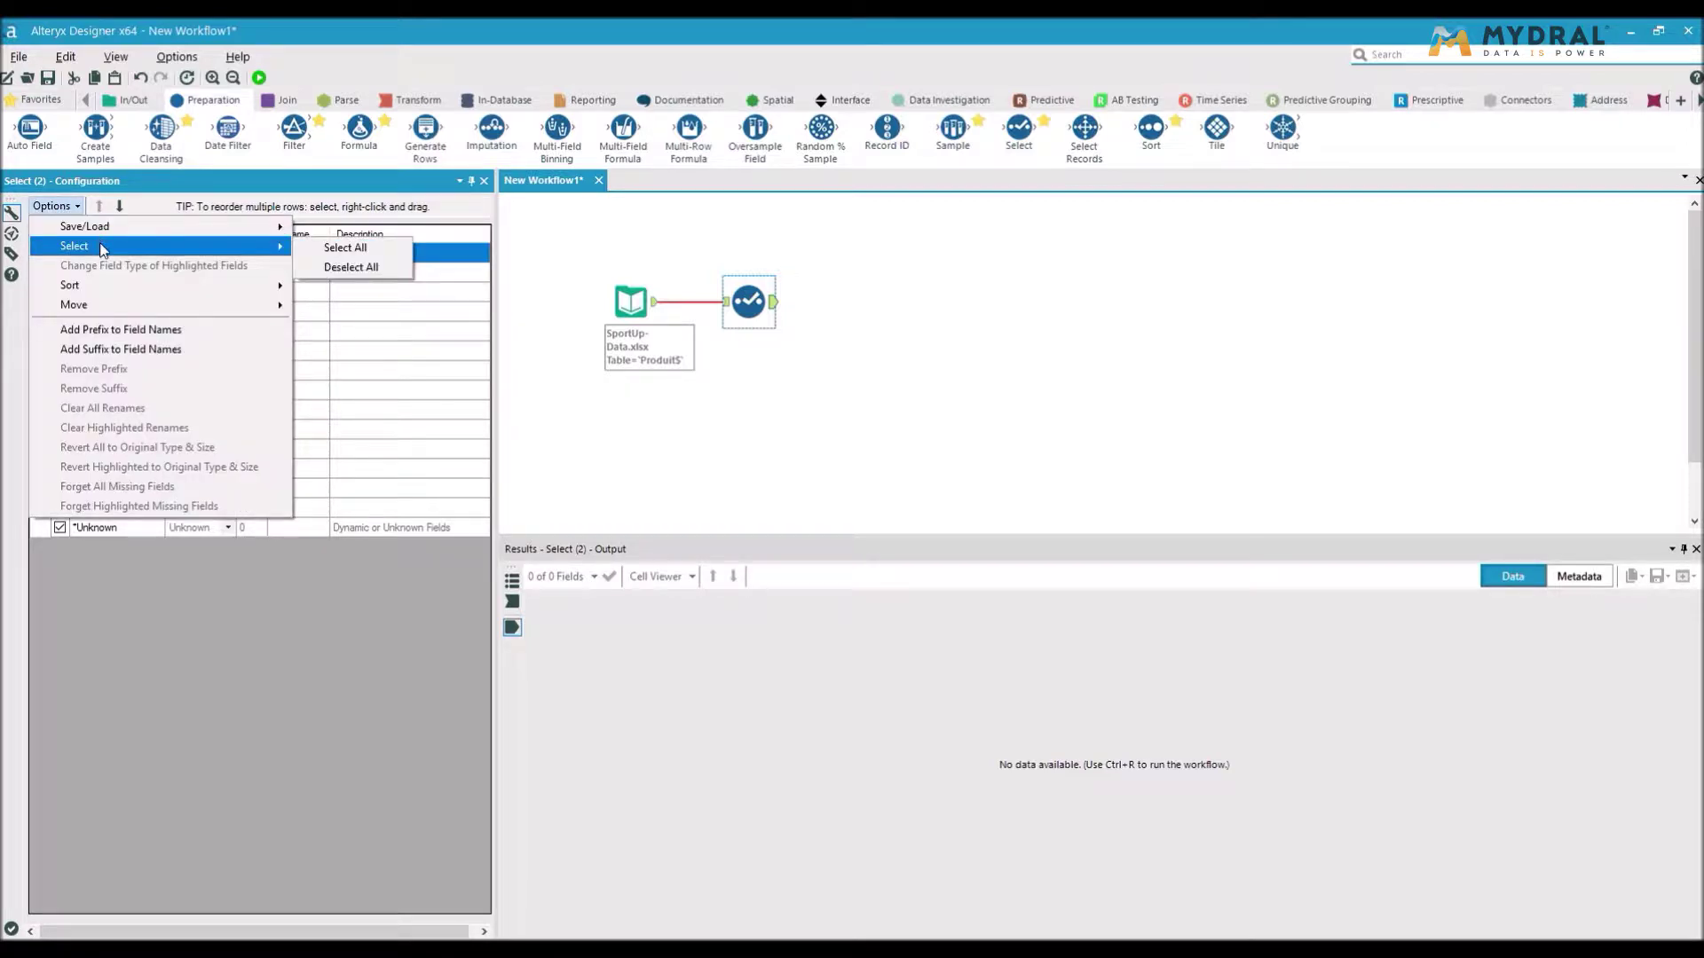
{"action": "left_click", "coordinate": [383, 273]}
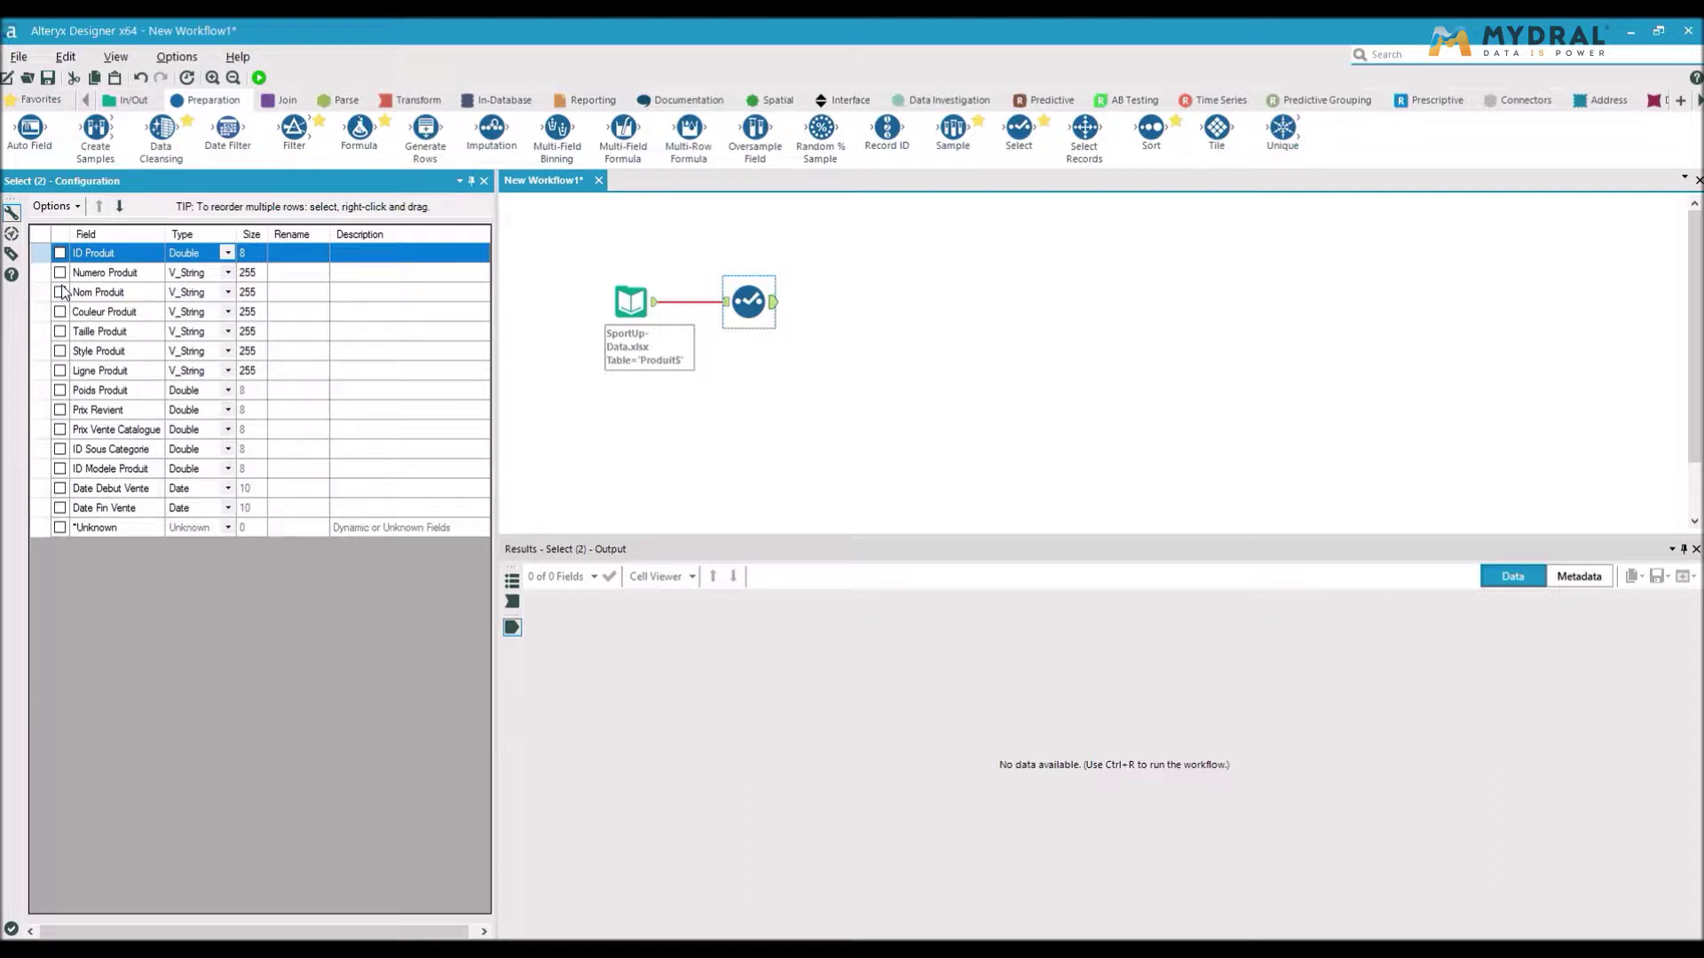
Step: Keep only the fields ID Produit, Nom Produit, Prix Revient and Prix Vente Catalogue in the Select tool
{"action": "left_click", "coordinate": [60, 254]}
{"action": "left_click", "coordinate": [60, 293]}
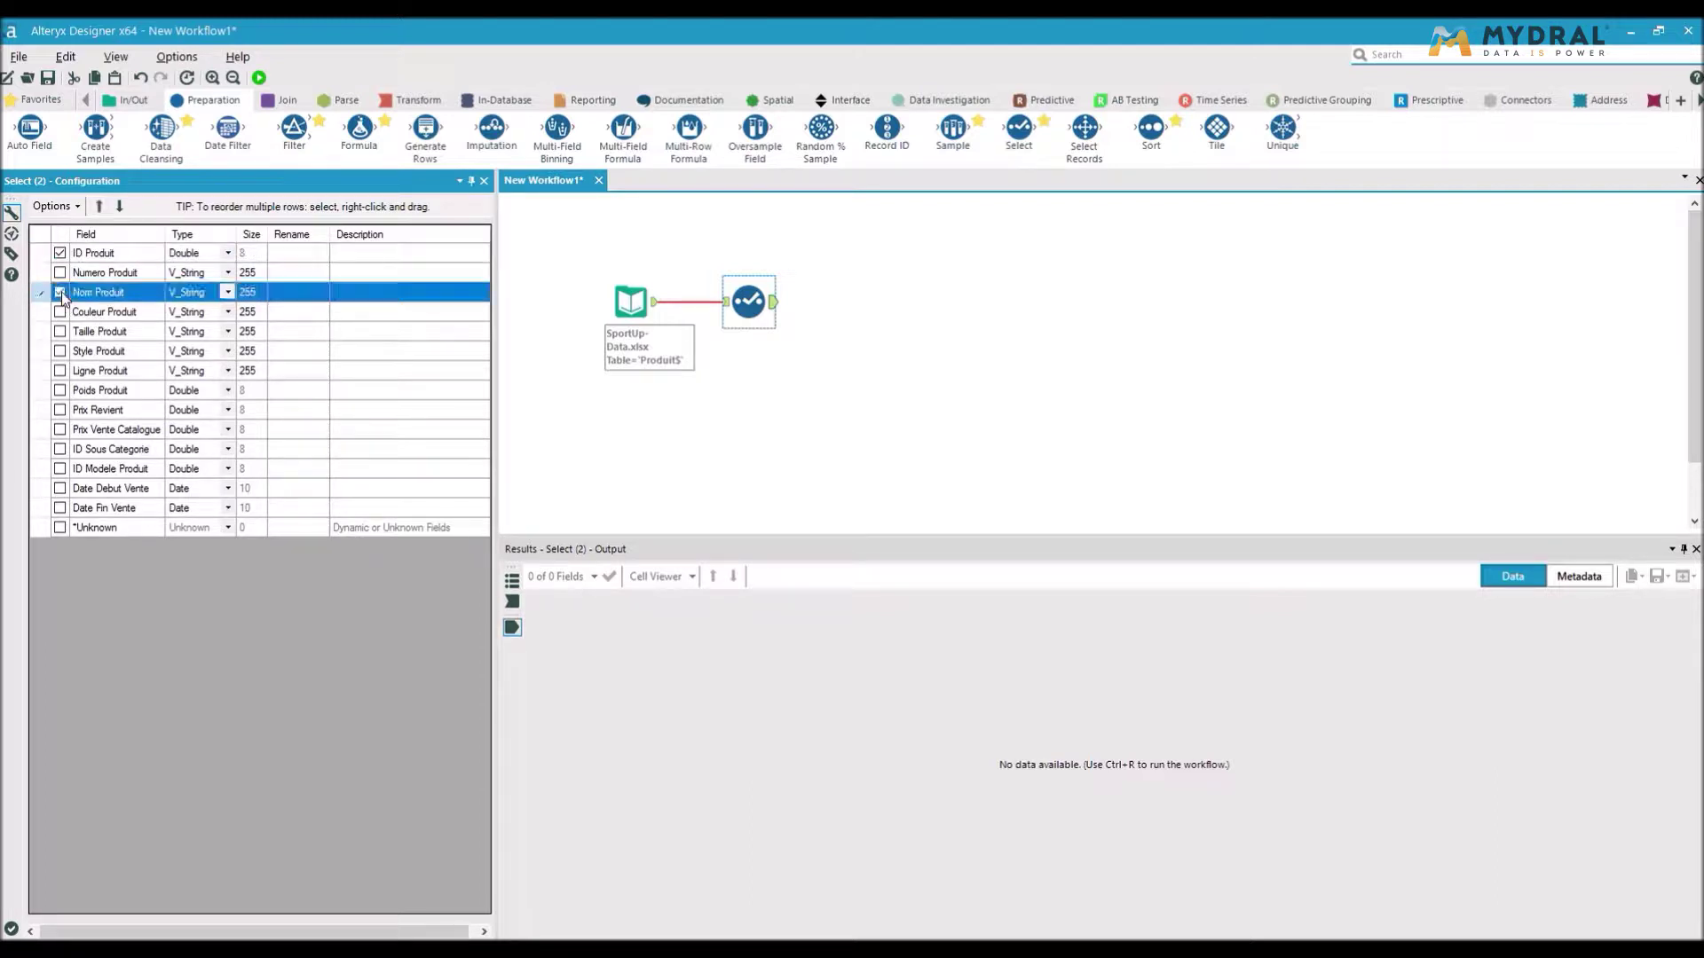
{"action": "left_click", "coordinate": [60, 410]}
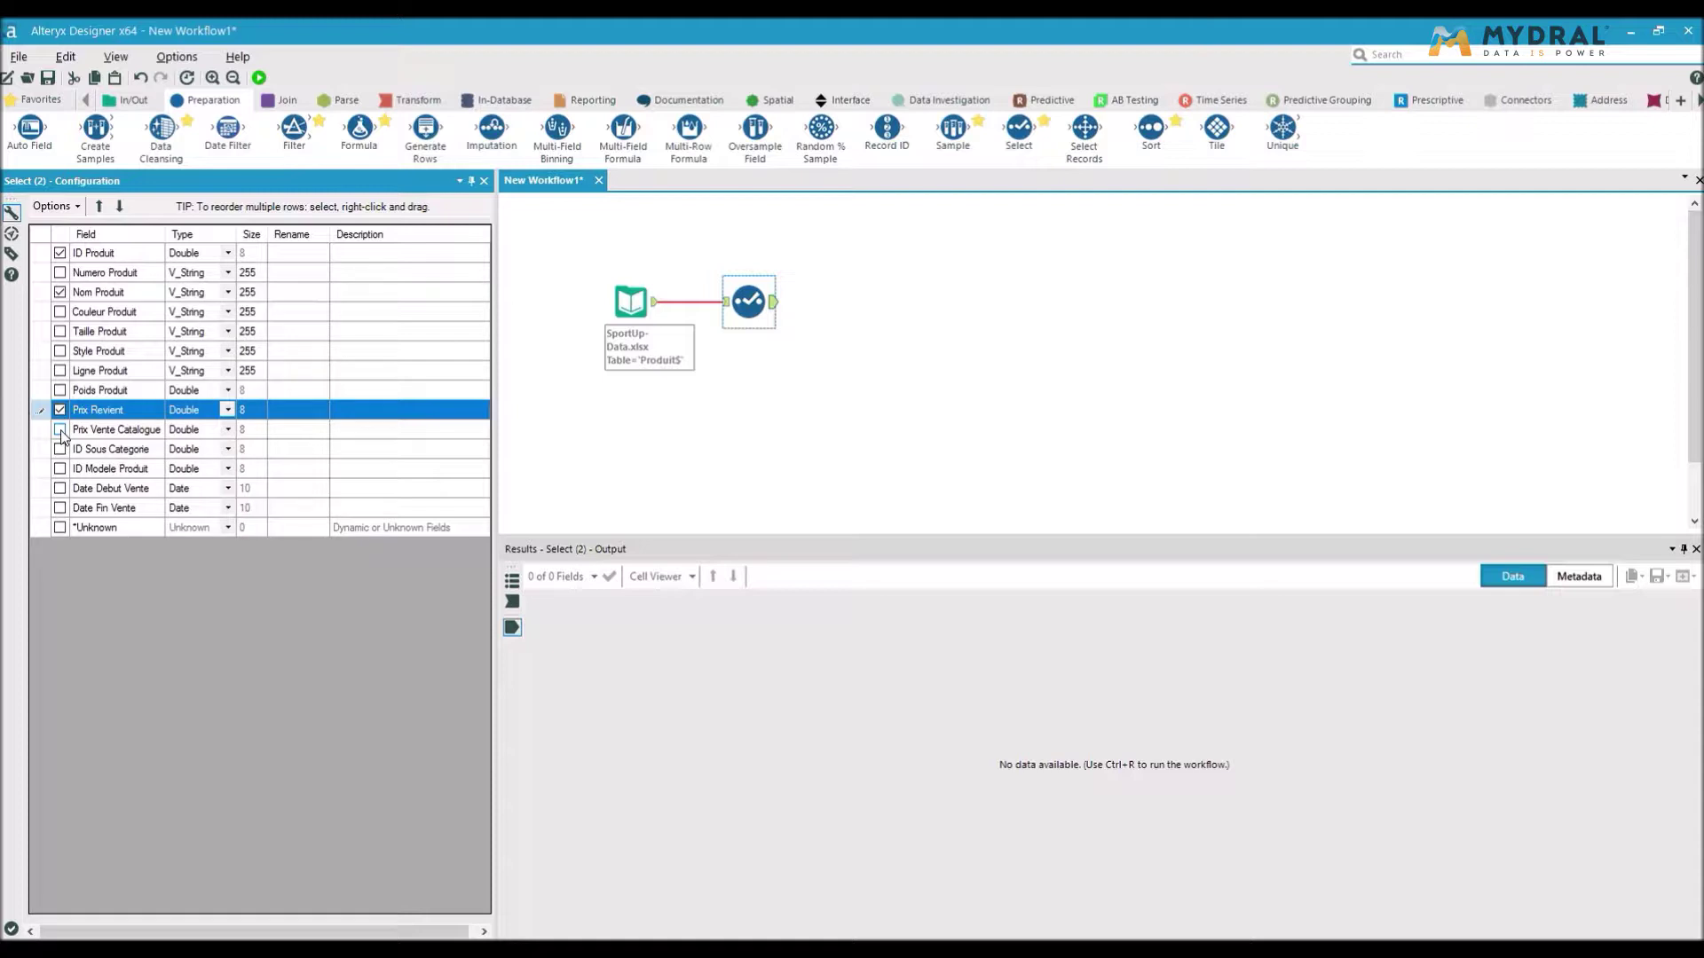
{"action": "left_click", "coordinate": [60, 430]}
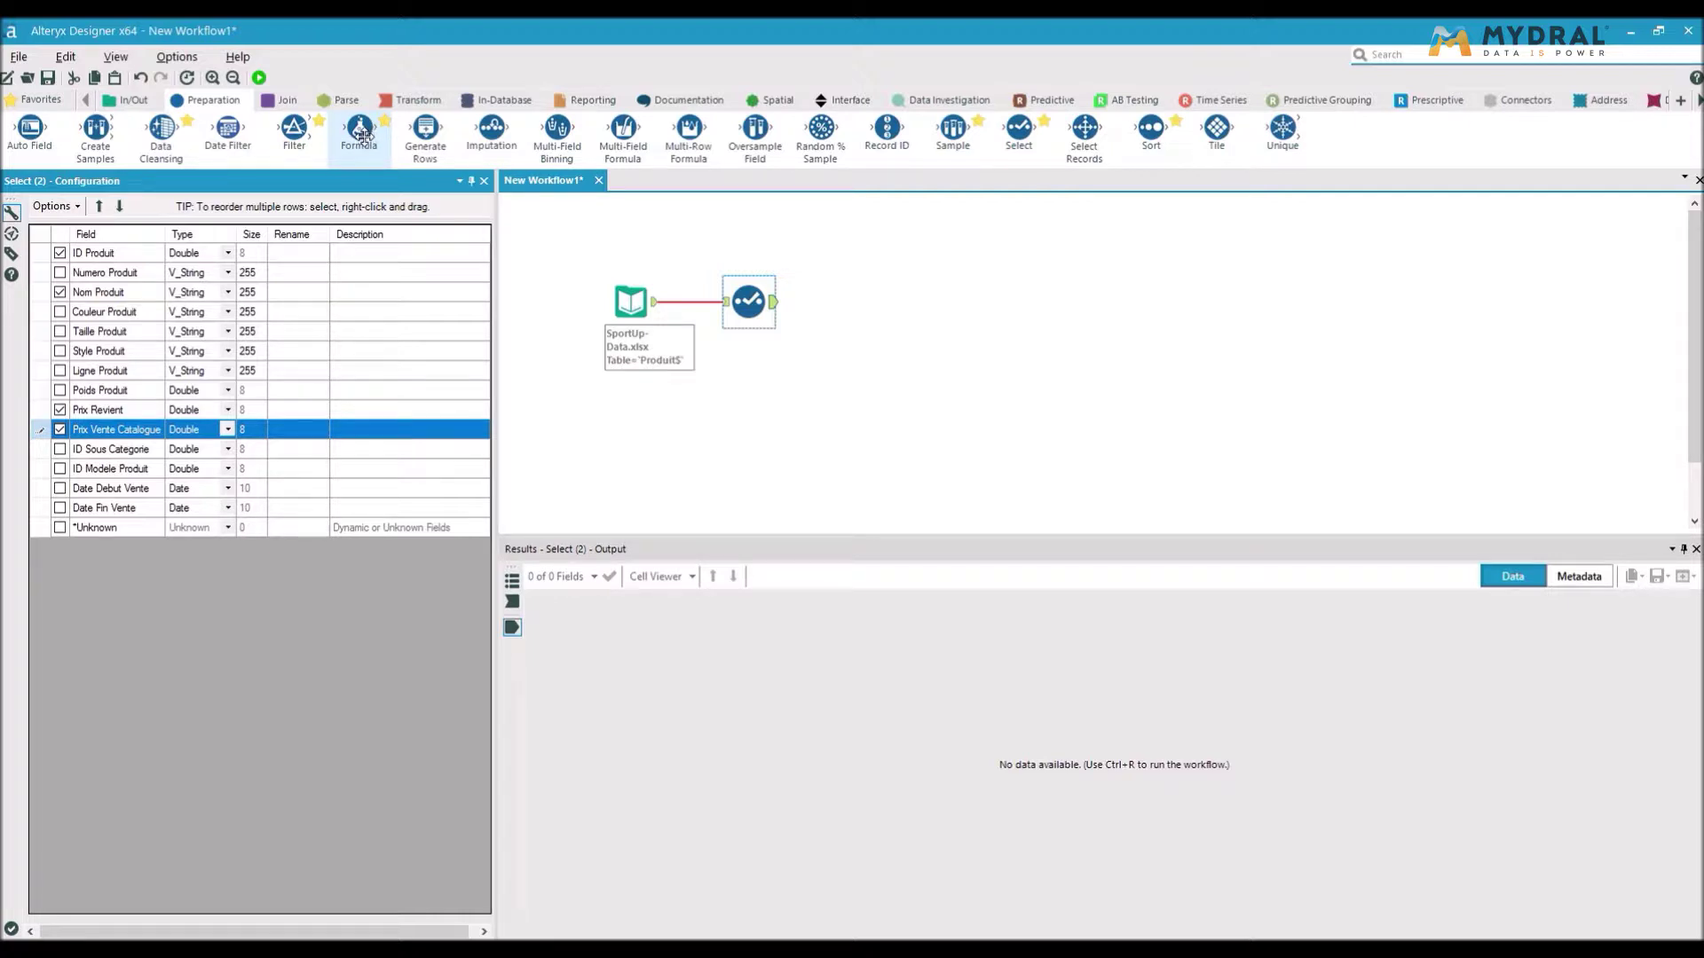
Step: Add a Formula tool to the workflow, connected to the Select tool's output
{"action": "left_click_drag", "start_coordinate": [362, 133], "coordinate": [875, 300]}
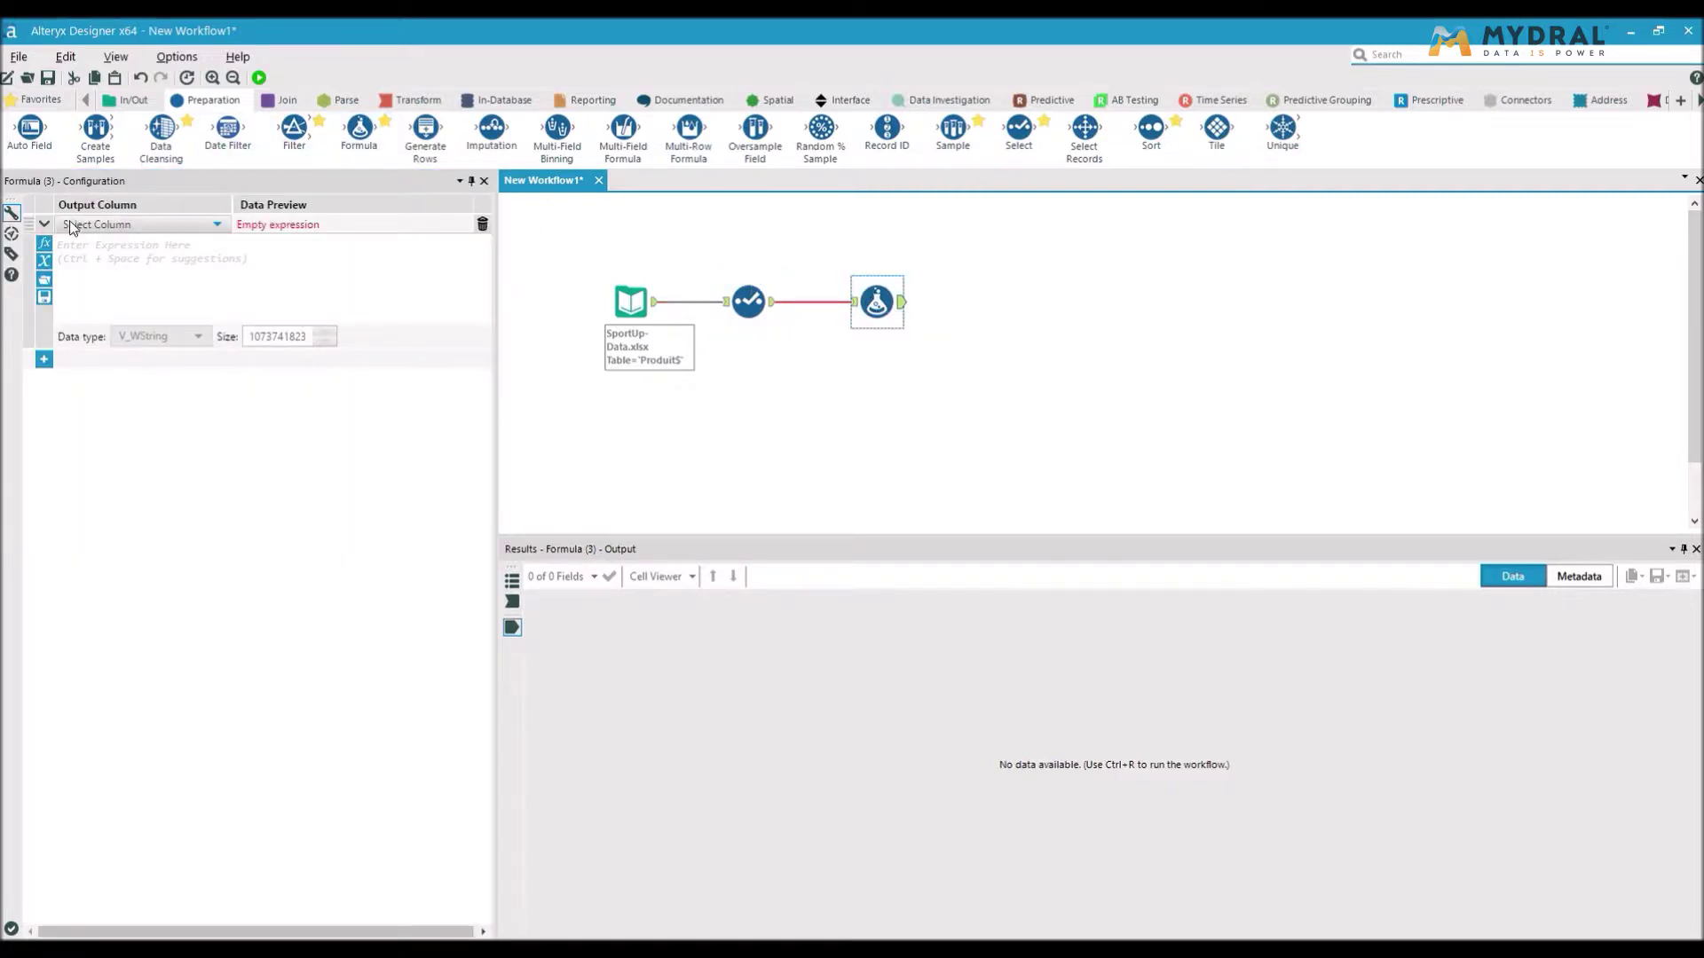
{"action": "left_click", "coordinate": [121, 227]}
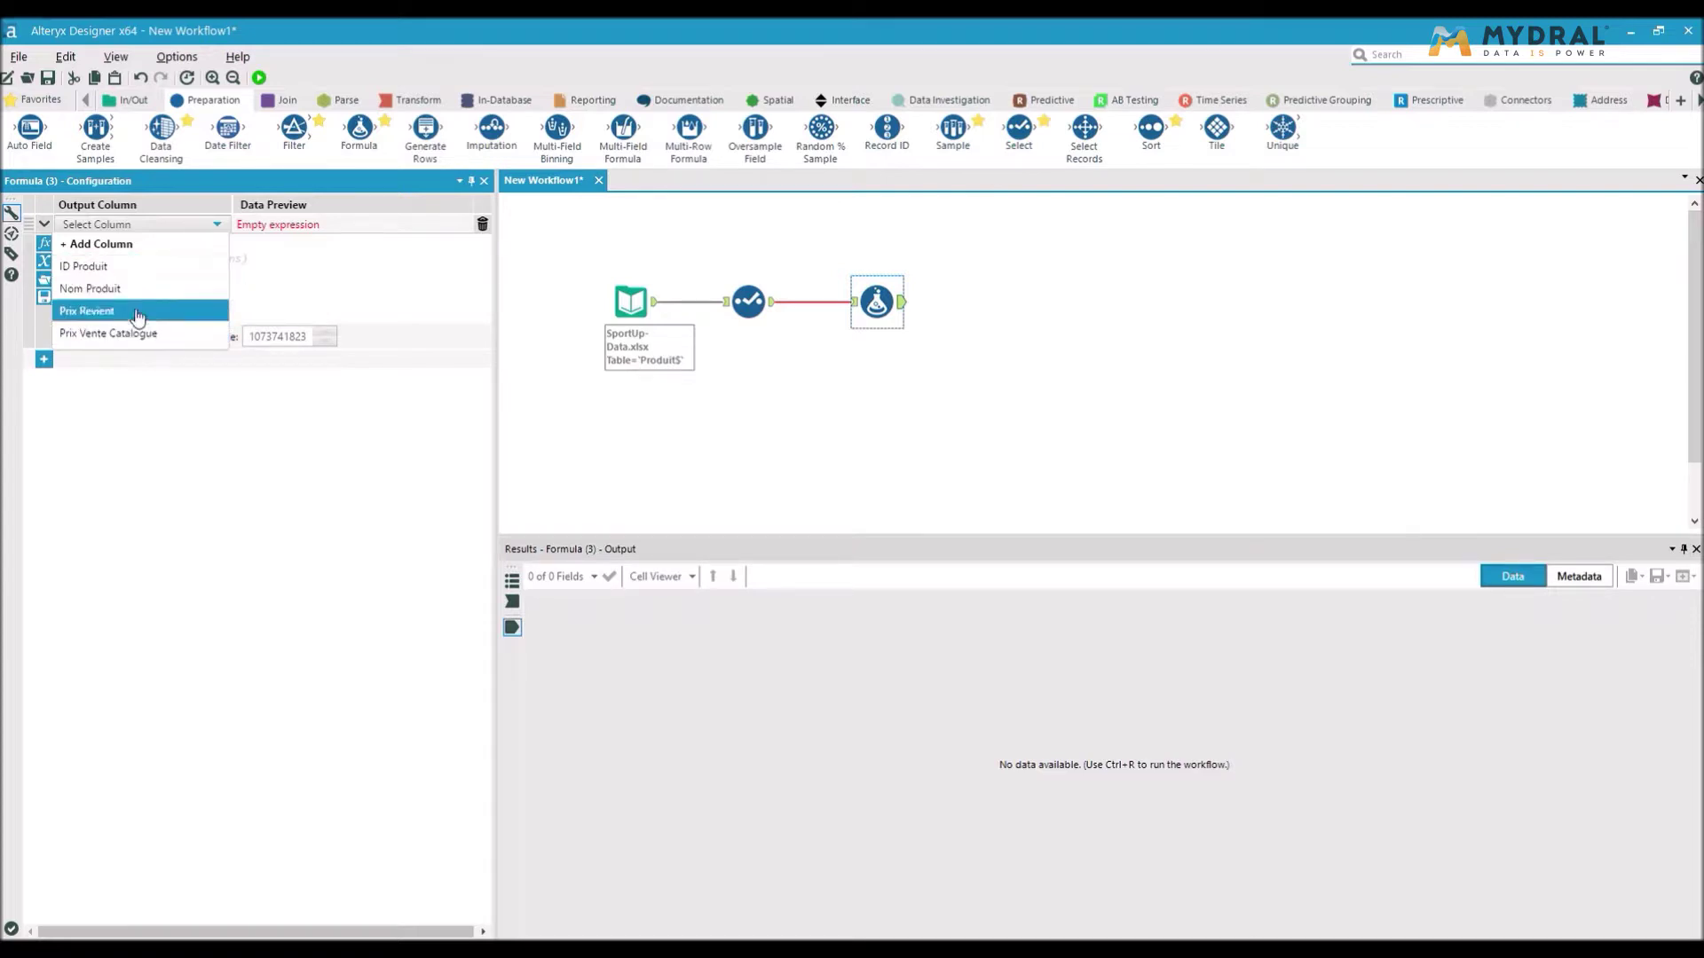
{"action": "left_click", "coordinate": [181, 245]}
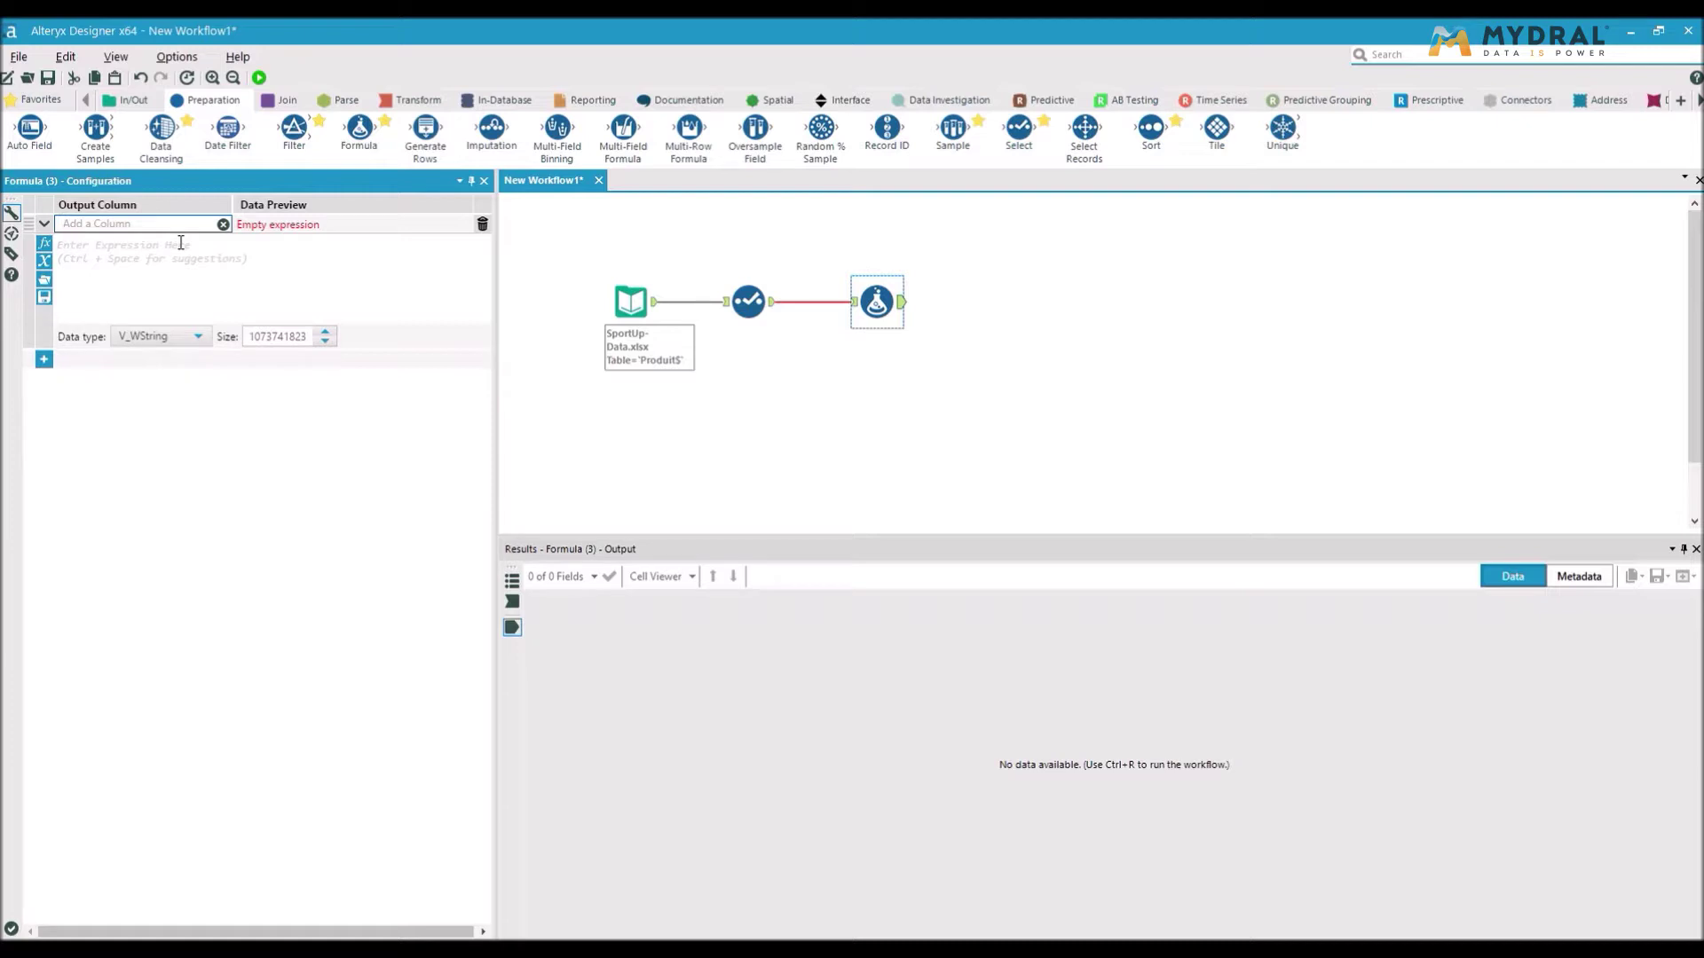
{"action": "left_click", "coordinate": [45, 243]}
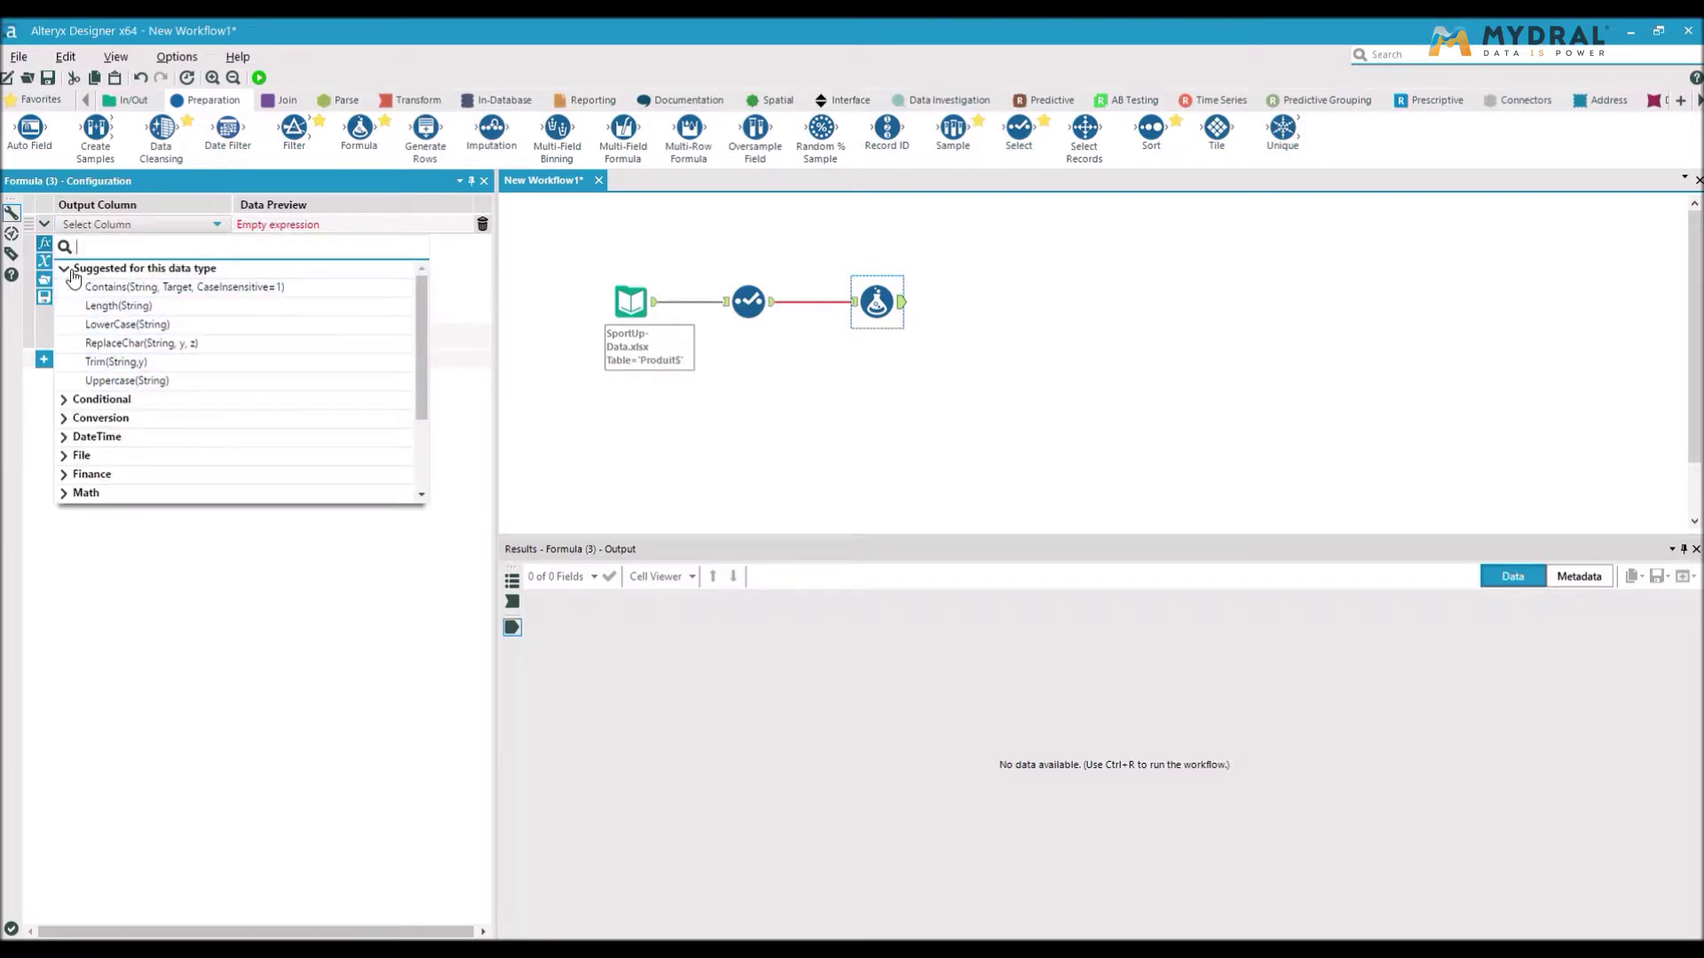
{"action": "left_click", "coordinate": [47, 253]}
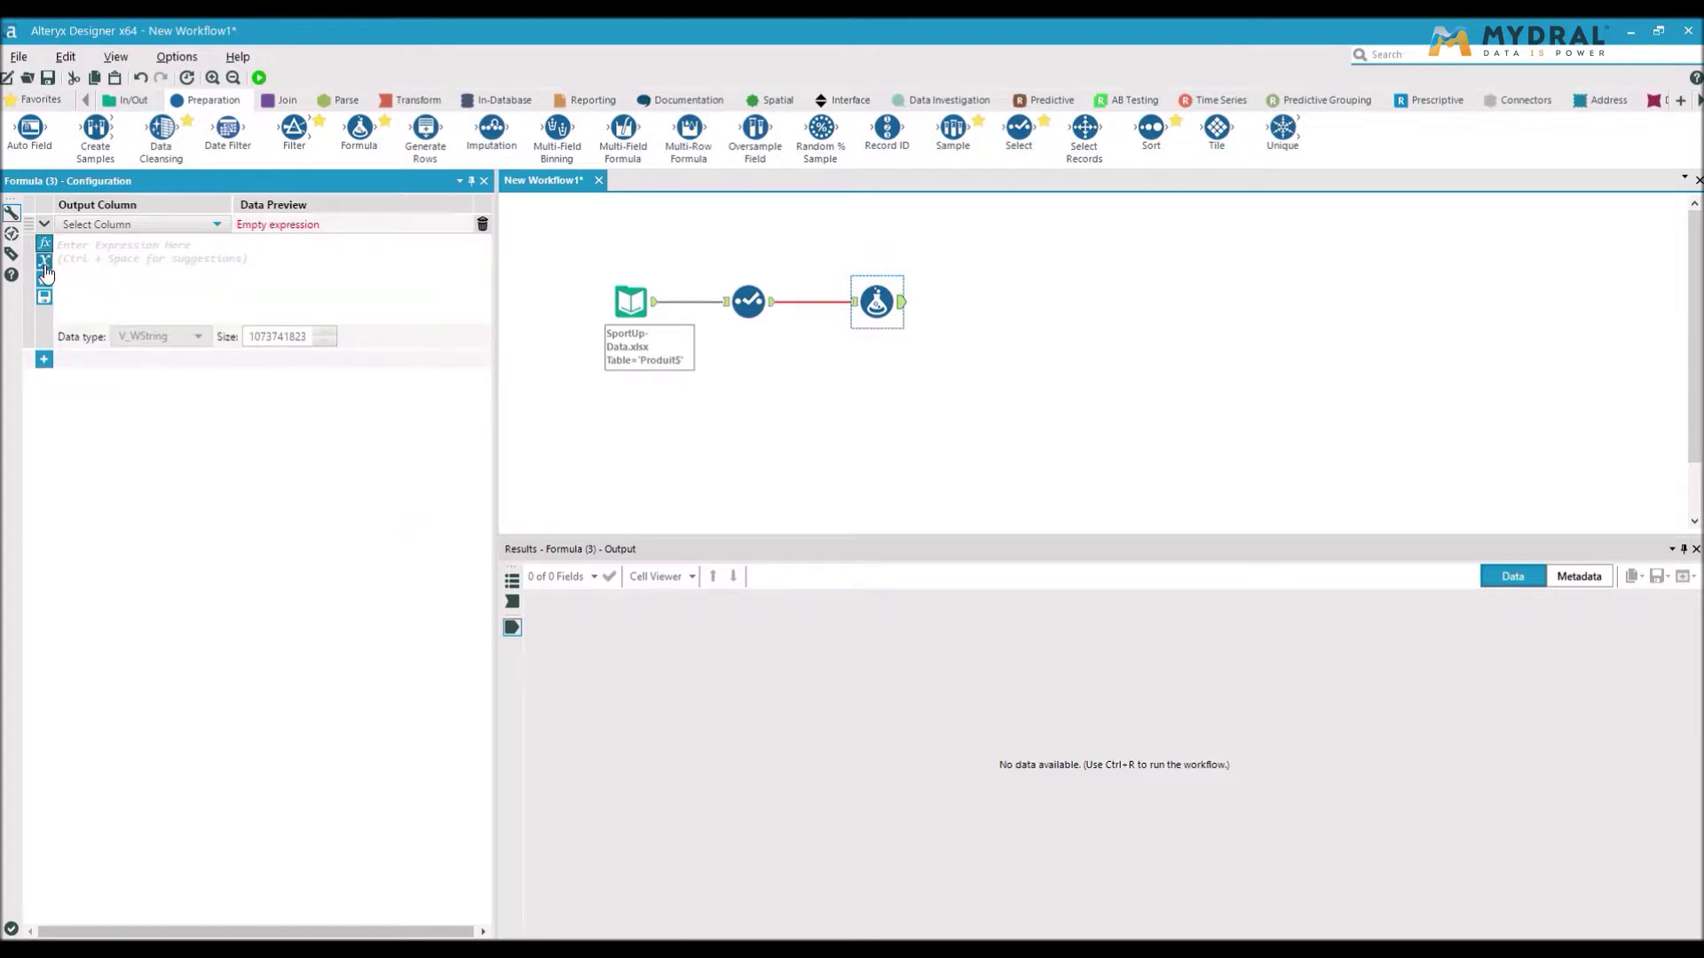
{"action": "left_click", "coordinate": [47, 270]}
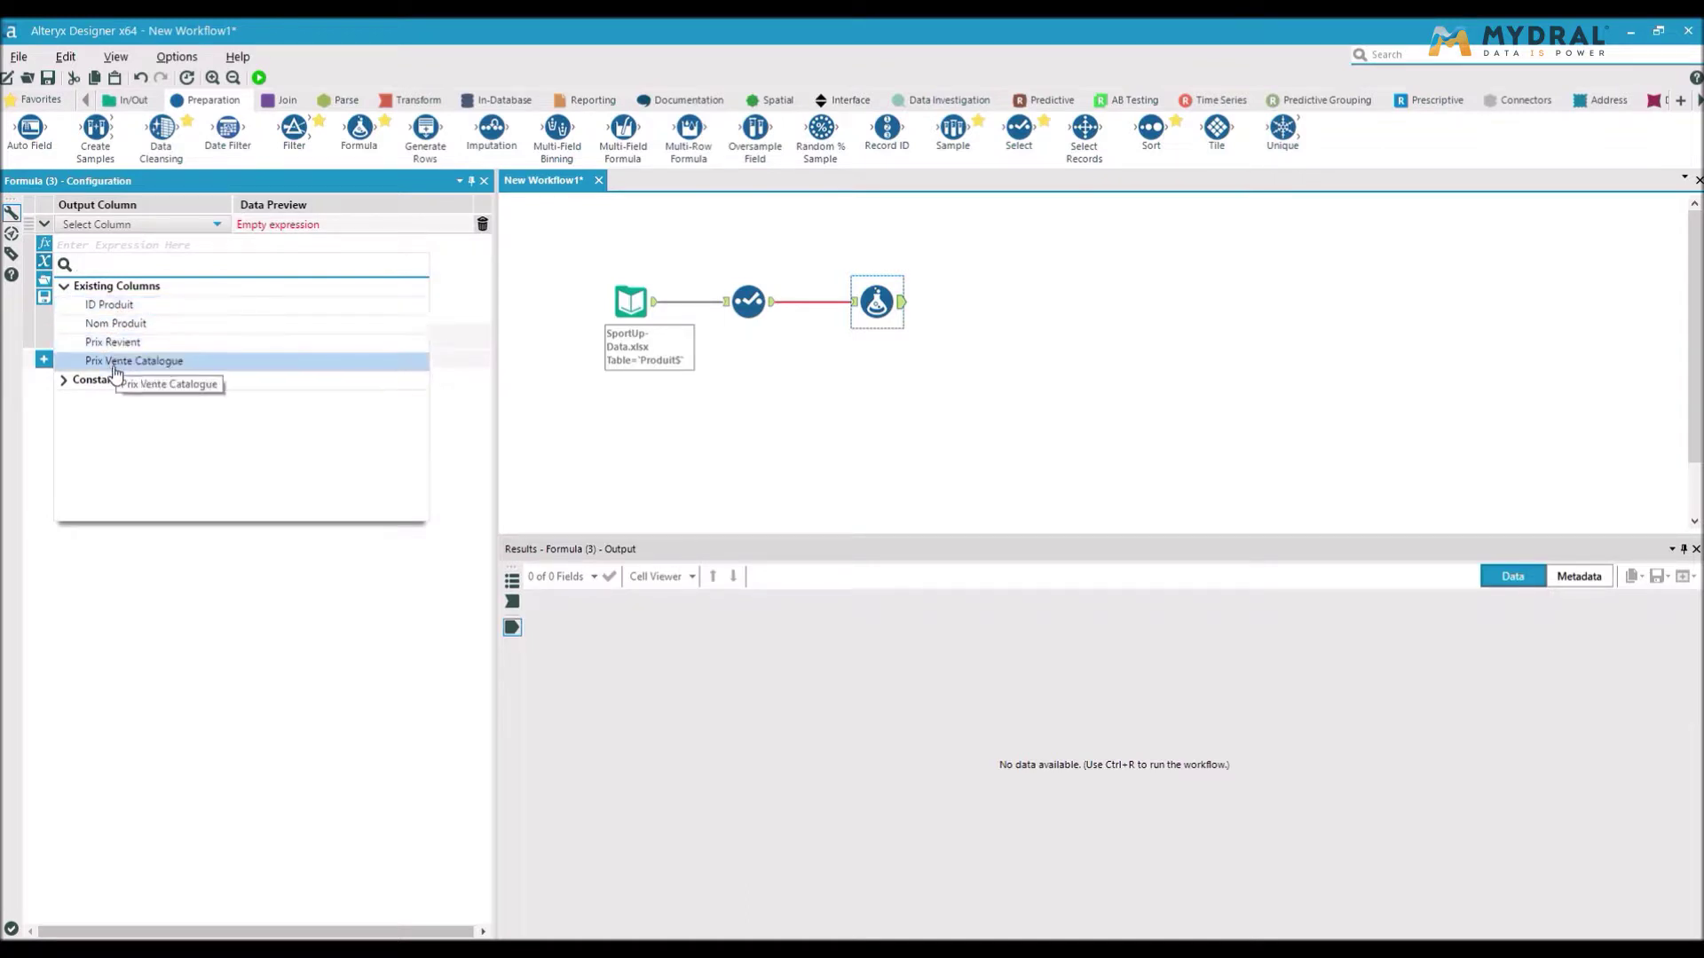
{"action": "left_click", "coordinate": [64, 287]}
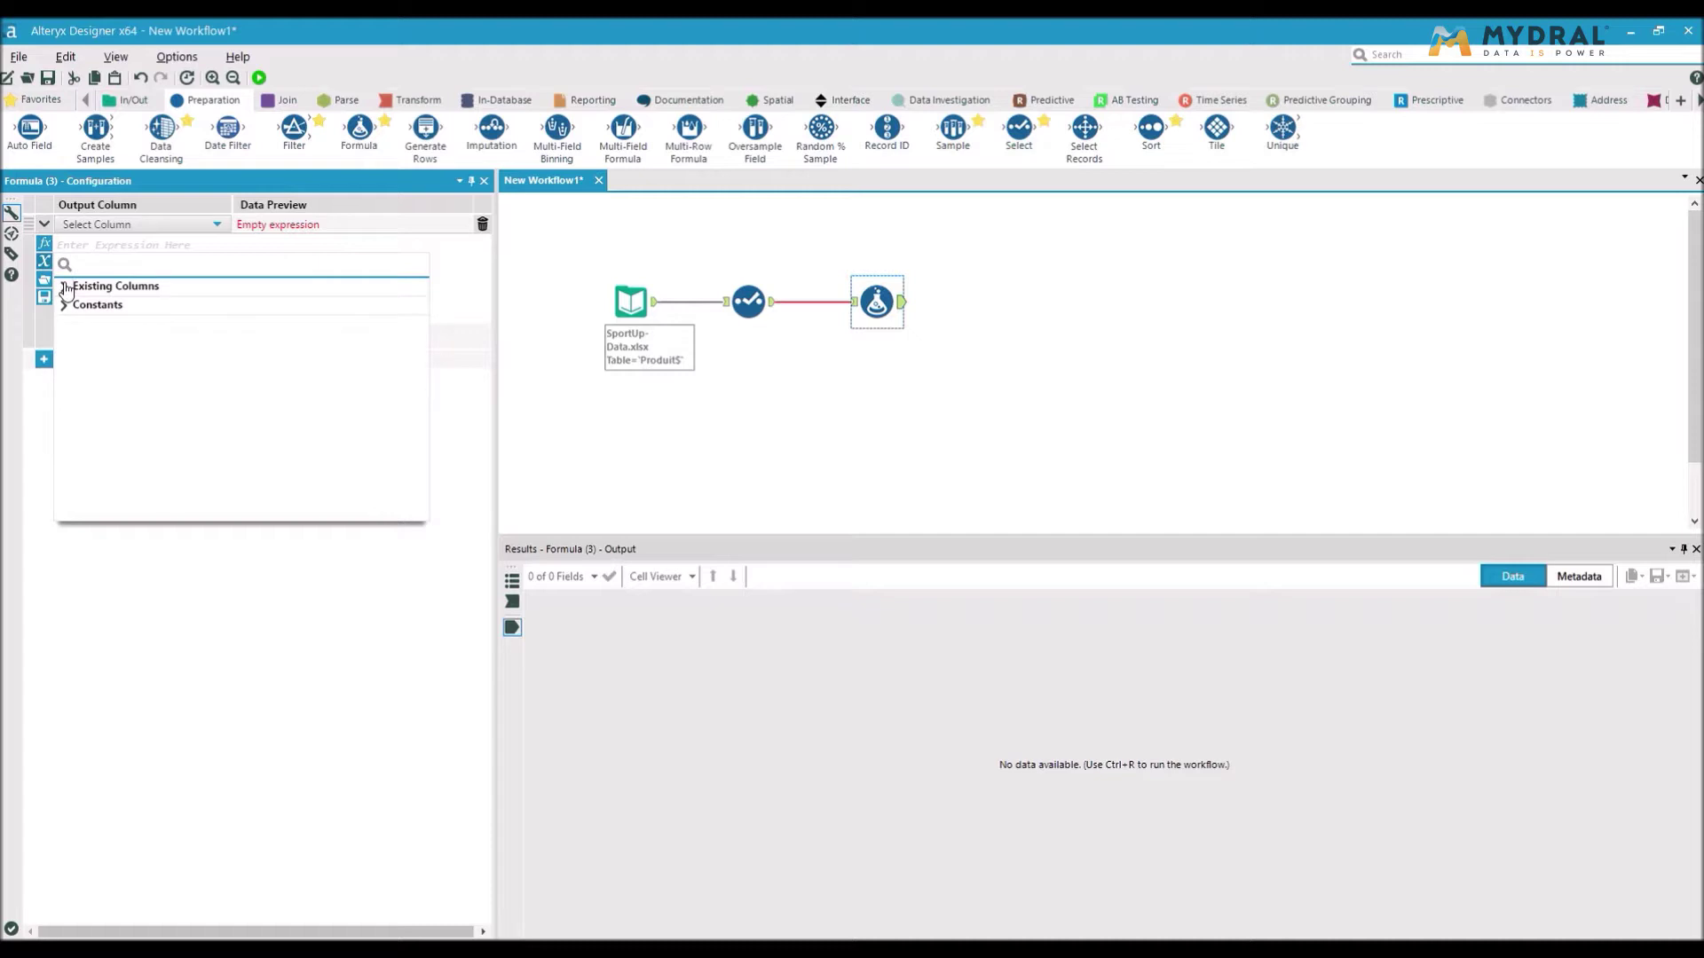
{"action": "left_click", "coordinate": [107, 246]}
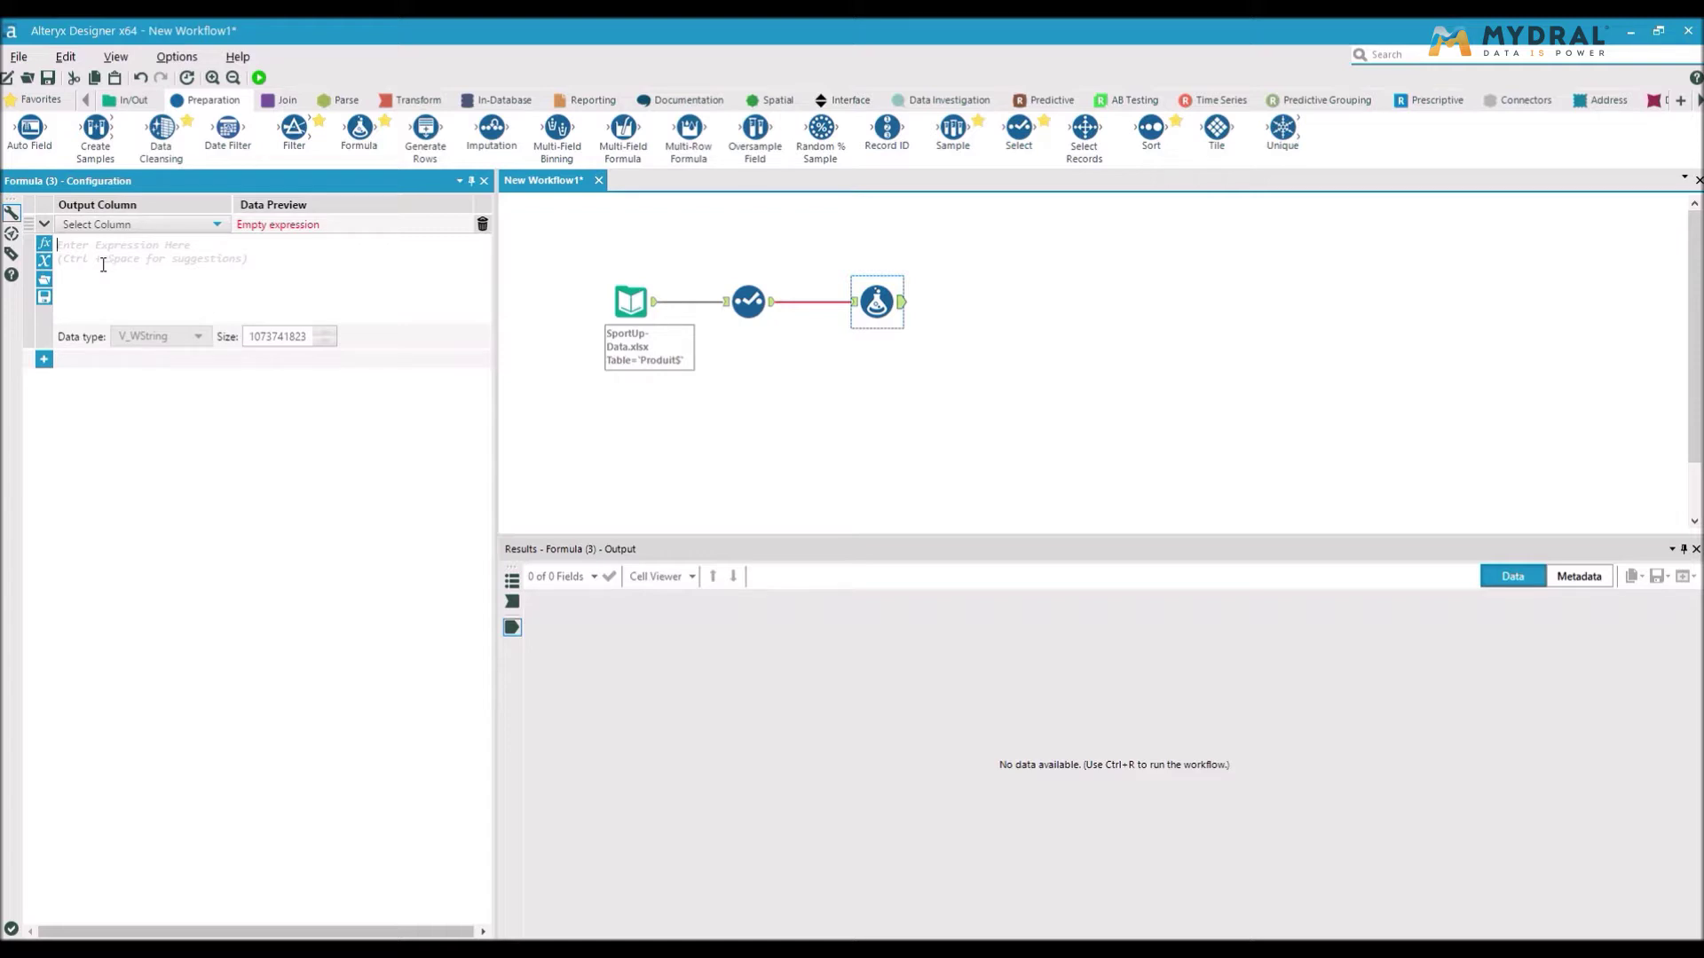
Step: Build the Formula tool's expression [Prix Vente Catalogue]-[Prix Revient] from the existing columns
{"action": "left_click", "coordinate": [44, 263]}
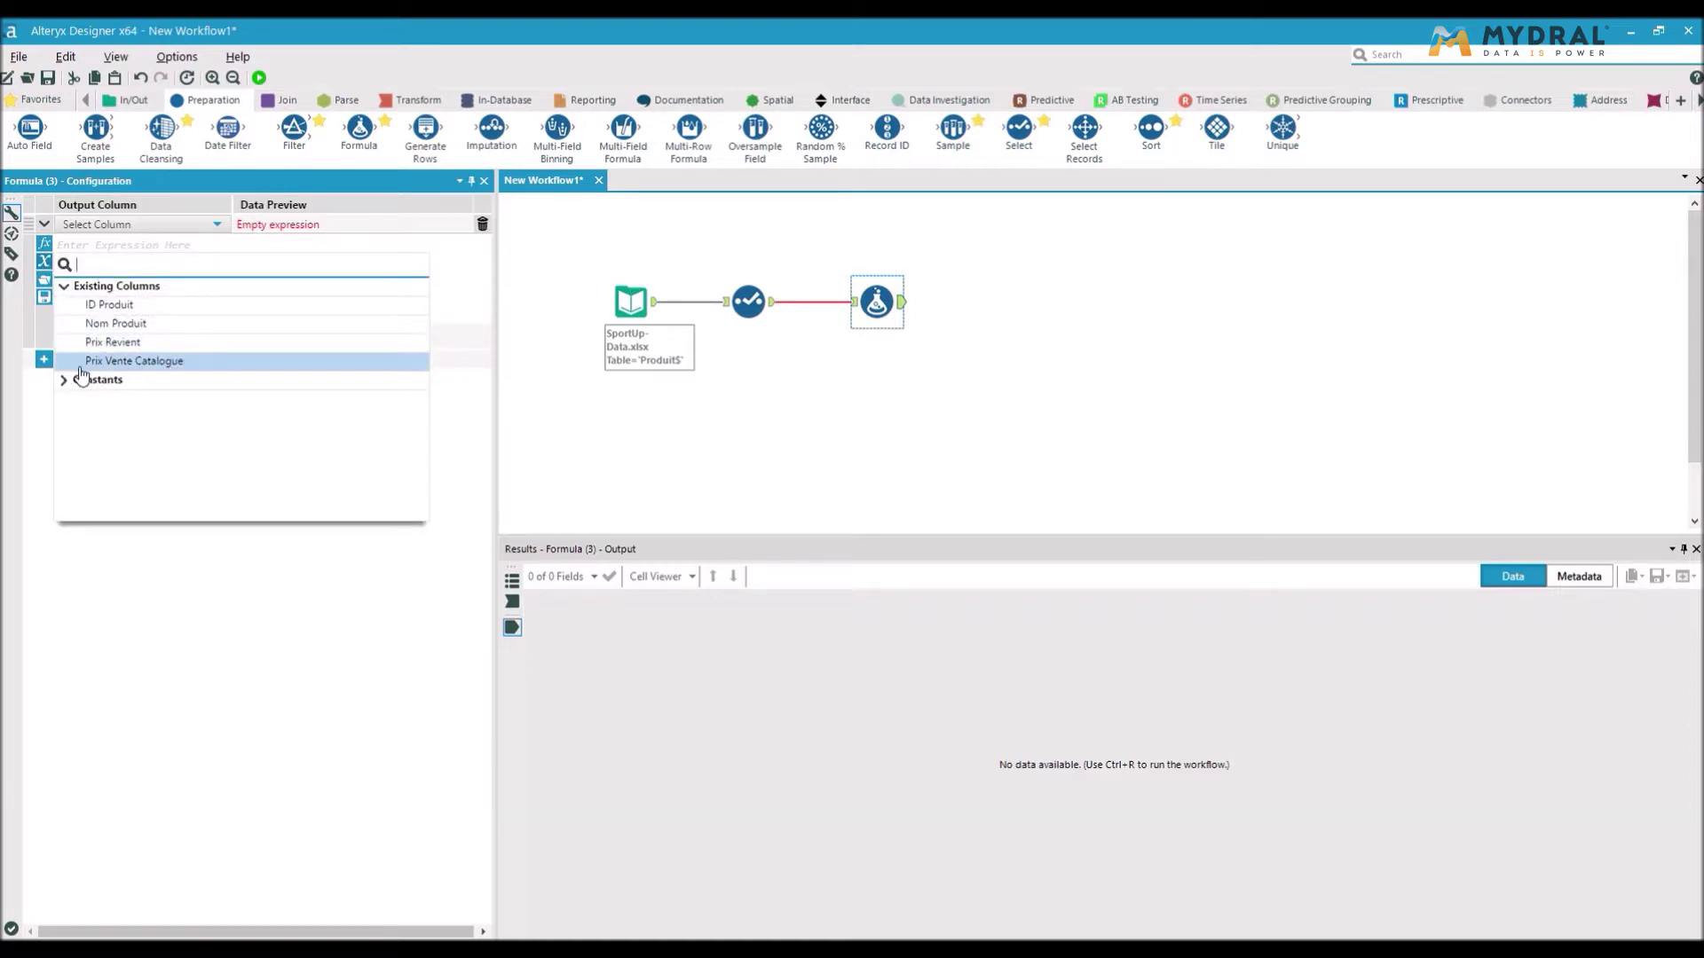
{"action": "left_click", "coordinate": [175, 361]}
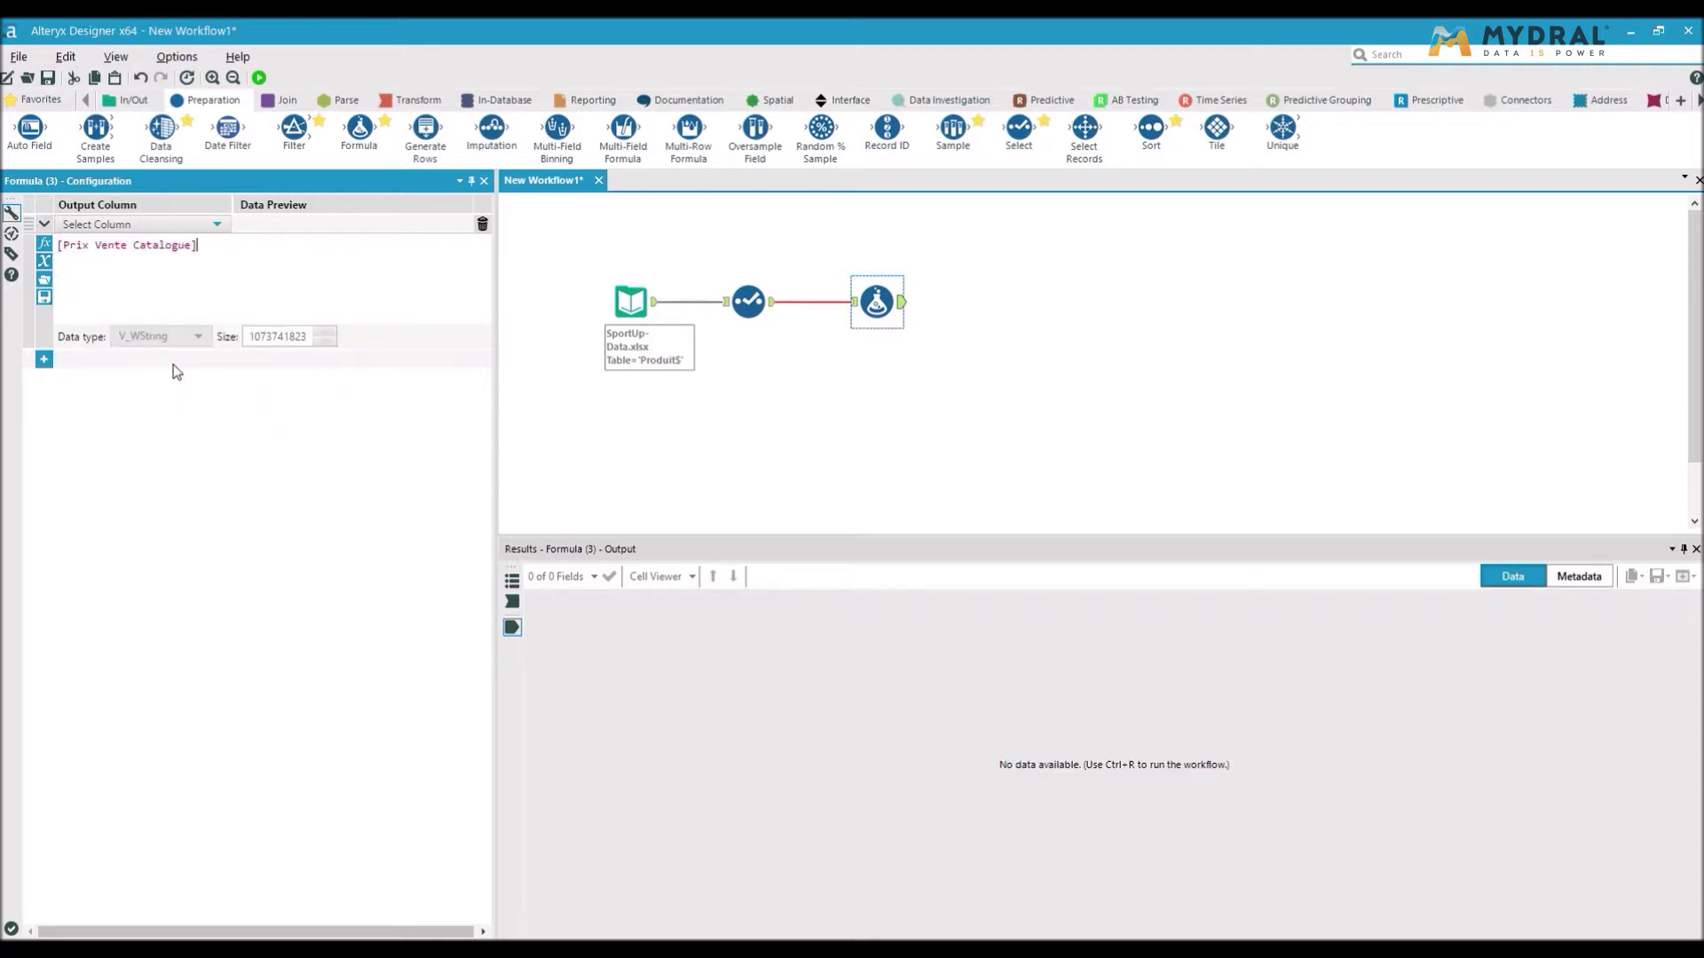
{"action": "type", "text": "-"}
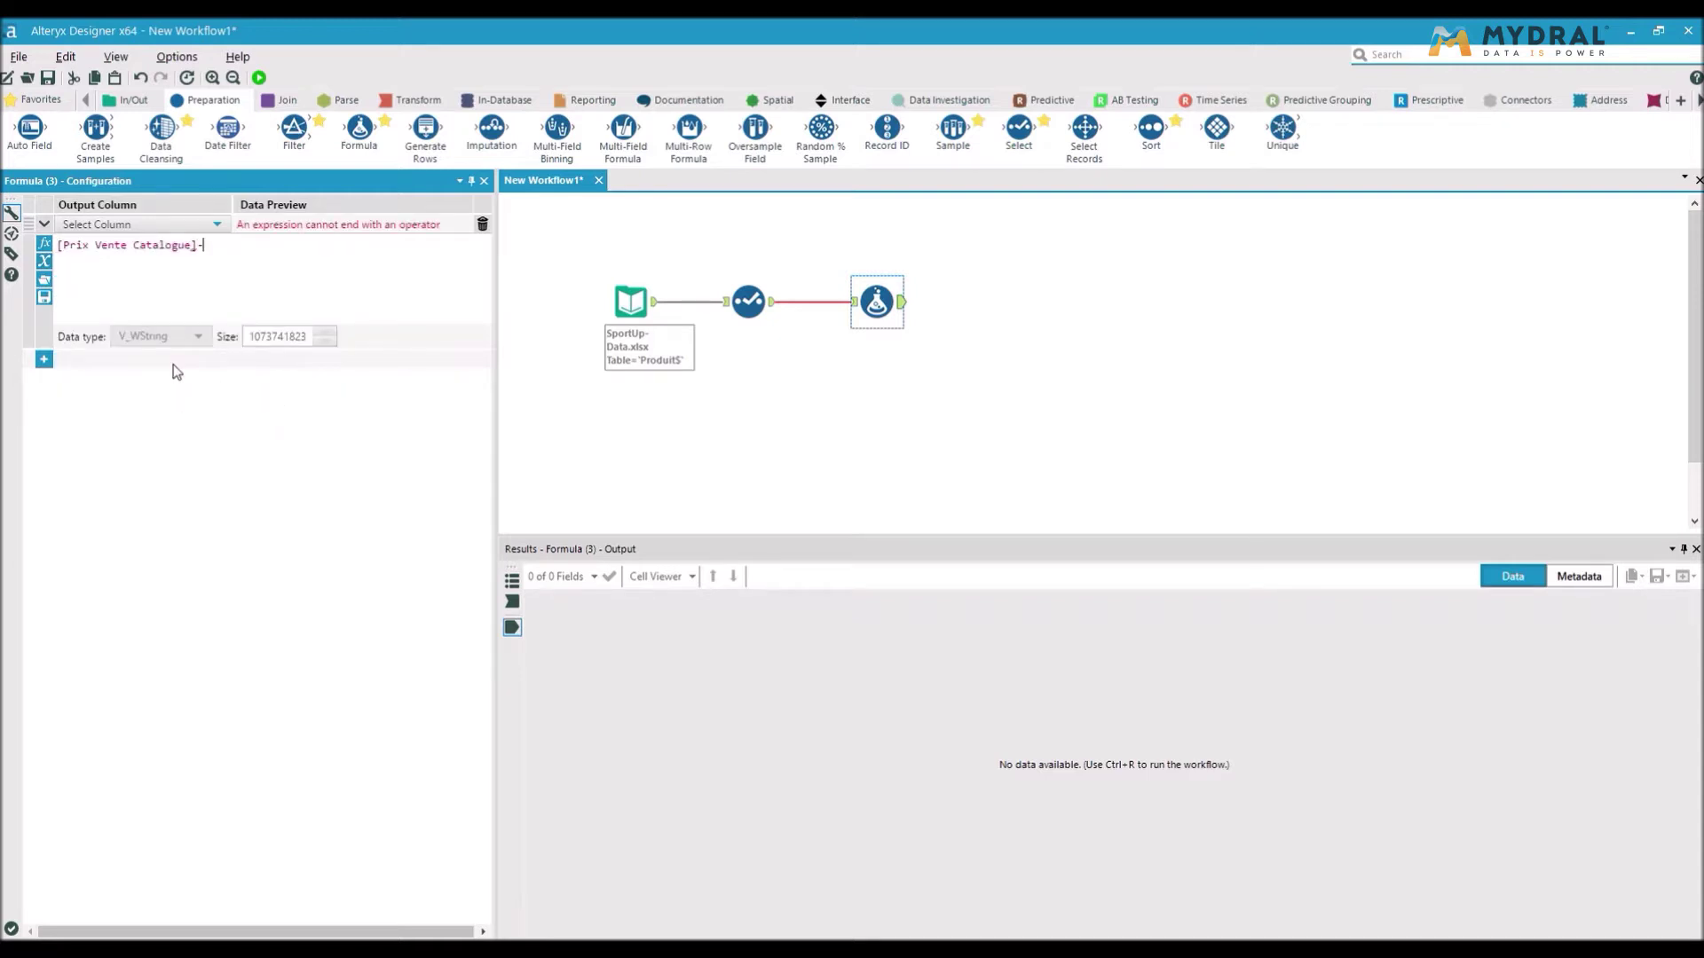
{"action": "left_click", "coordinate": [46, 262]}
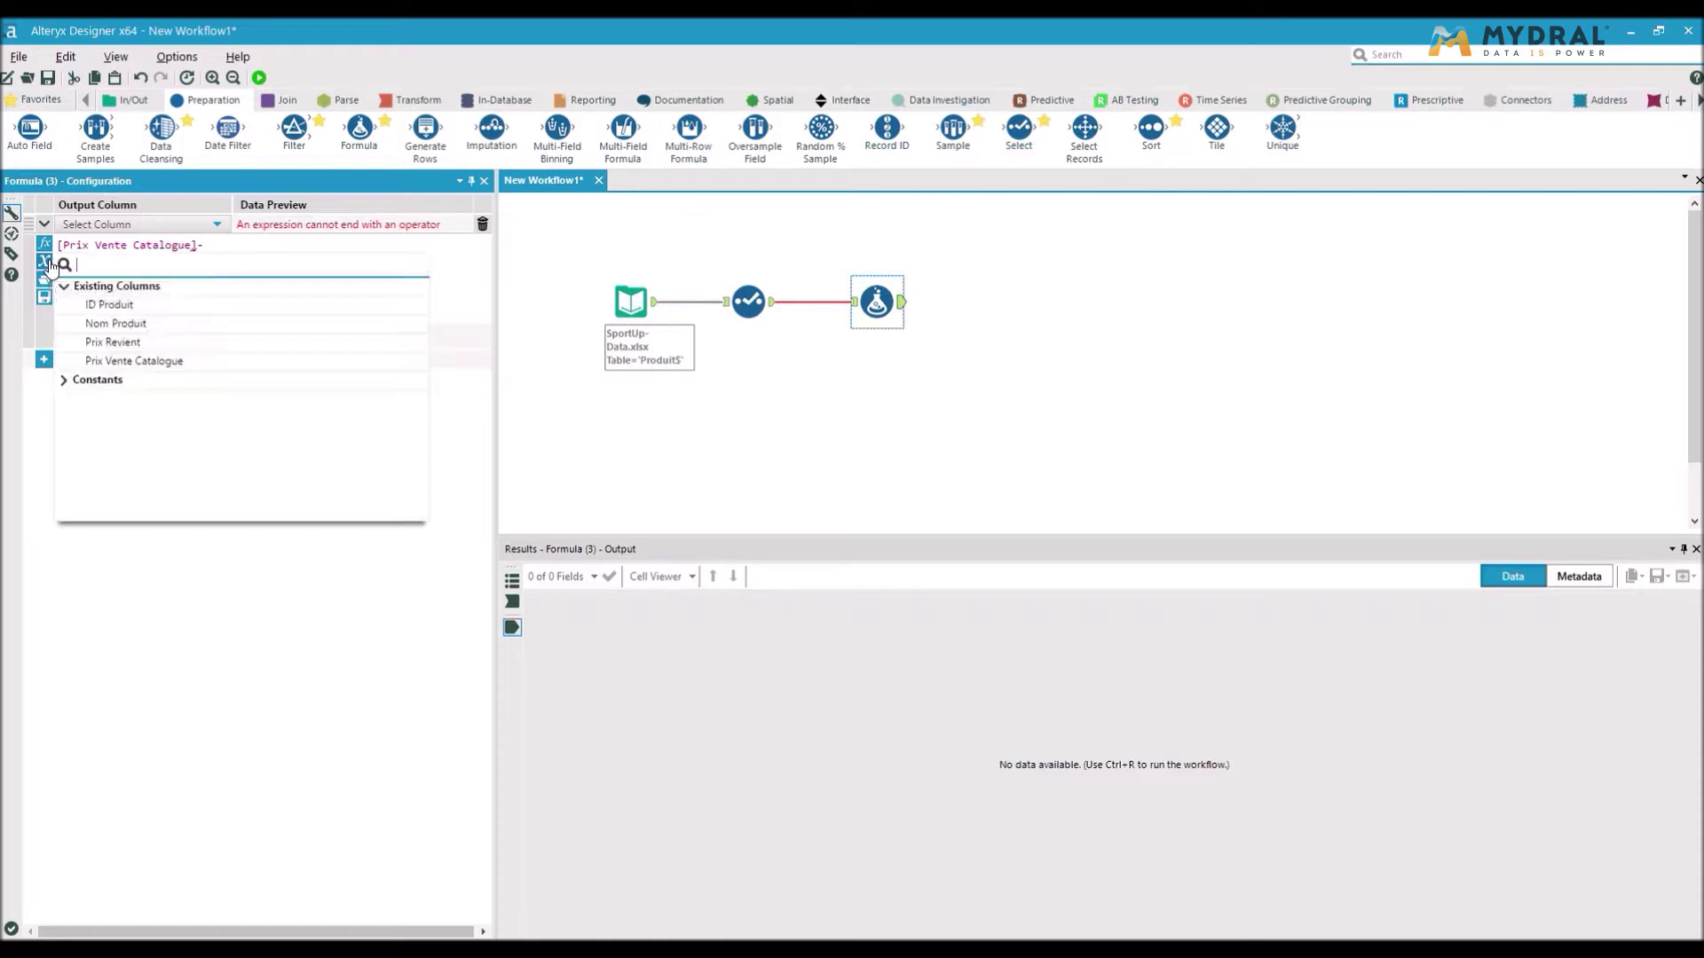
{"action": "left_click", "coordinate": [162, 343]}
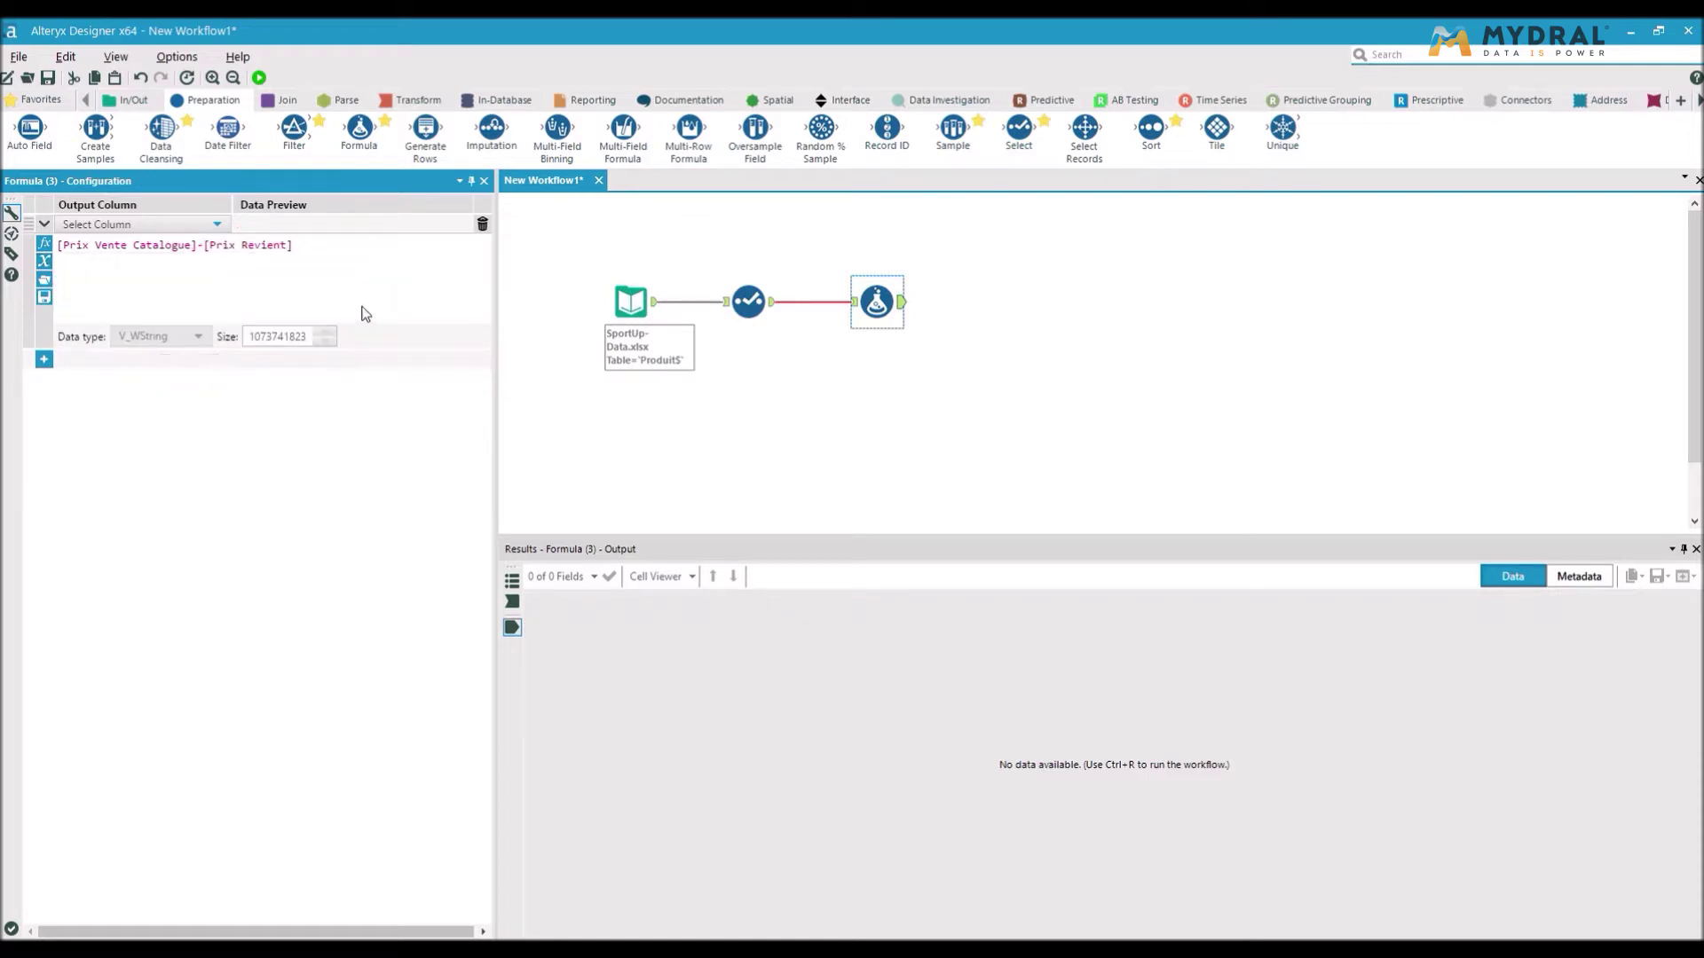
Step: Output the expression to a new column named "Marge produit" with the data type Float
{"action": "left_click", "coordinate": [146, 224]}
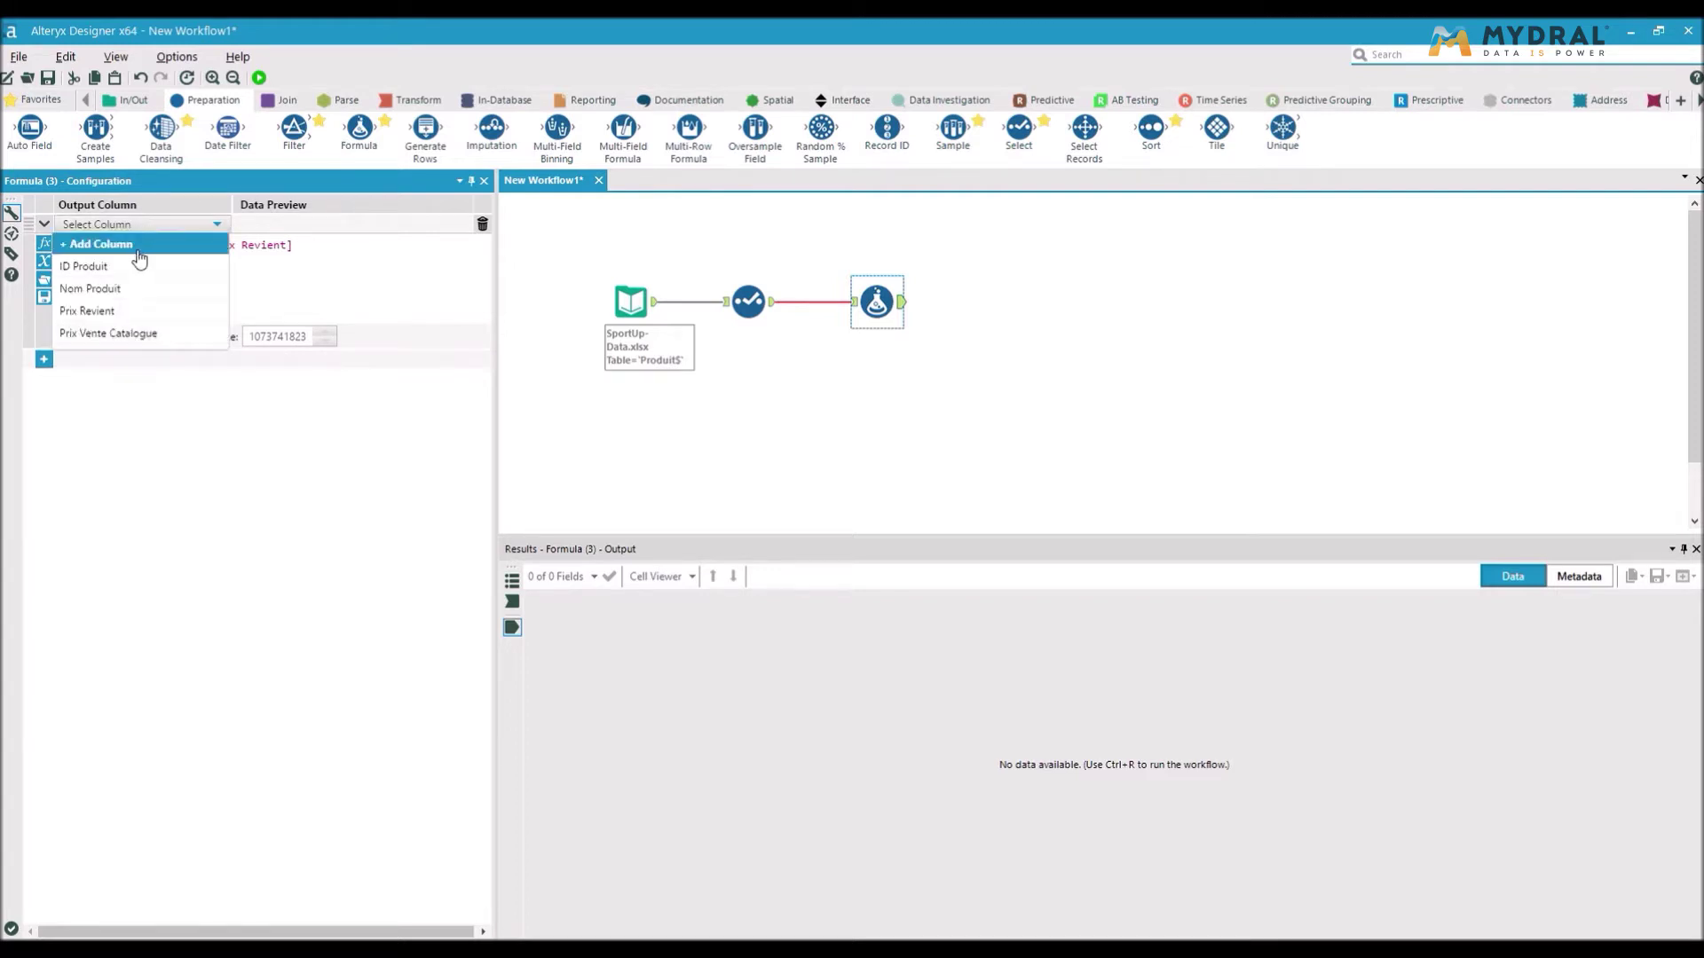
{"action": "left_click", "coordinate": [134, 245]}
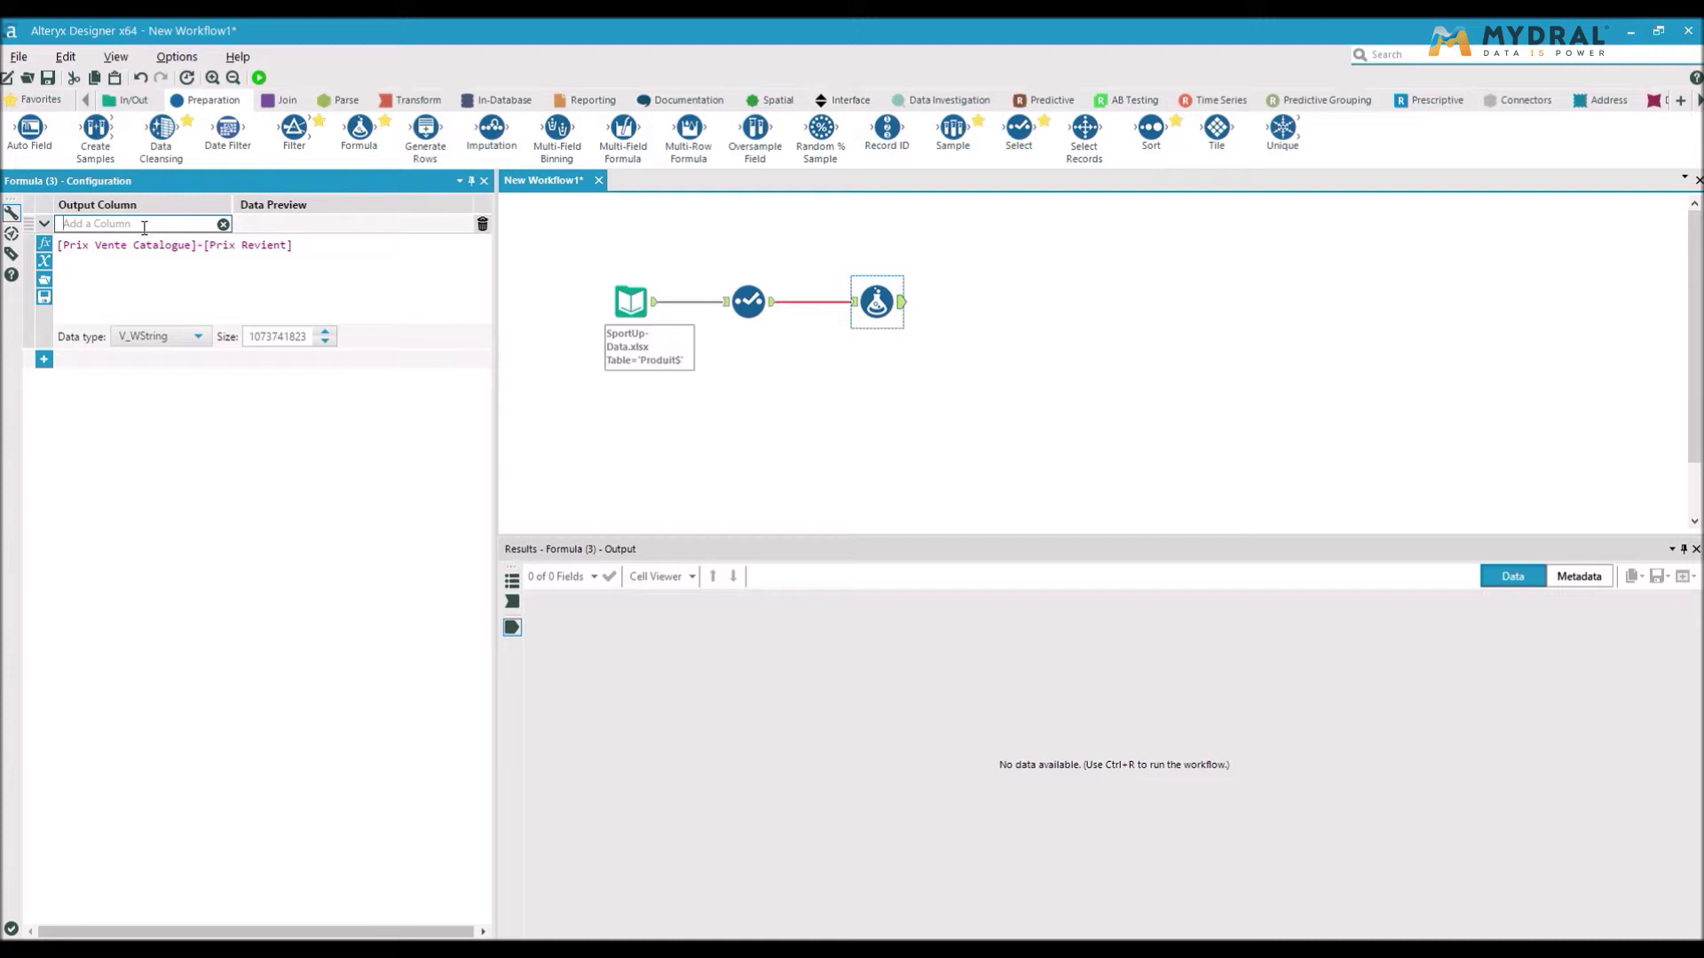
{"action": "type", "text": "M"}
{"action": "left_click", "coordinate": [166, 344]}
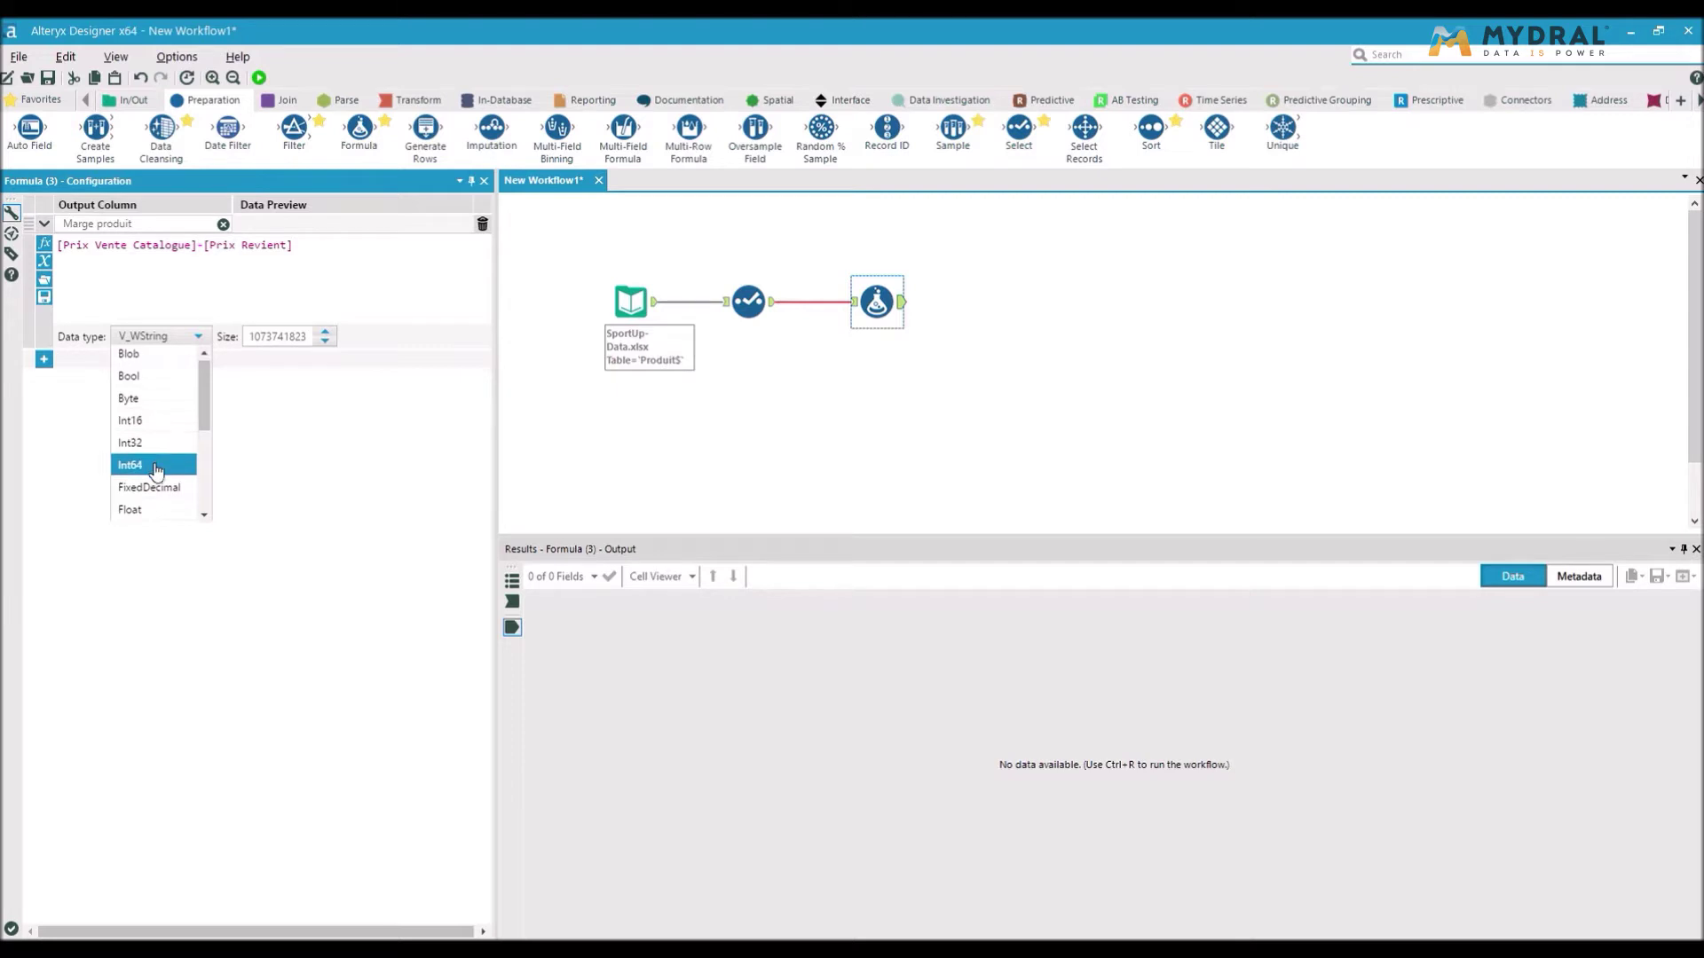
{"action": "scroll", "coordinate": [156, 448], "scroll_direction": "down", "scroll_amount": 2}
{"action": "left_click", "coordinate": [133, 391]}
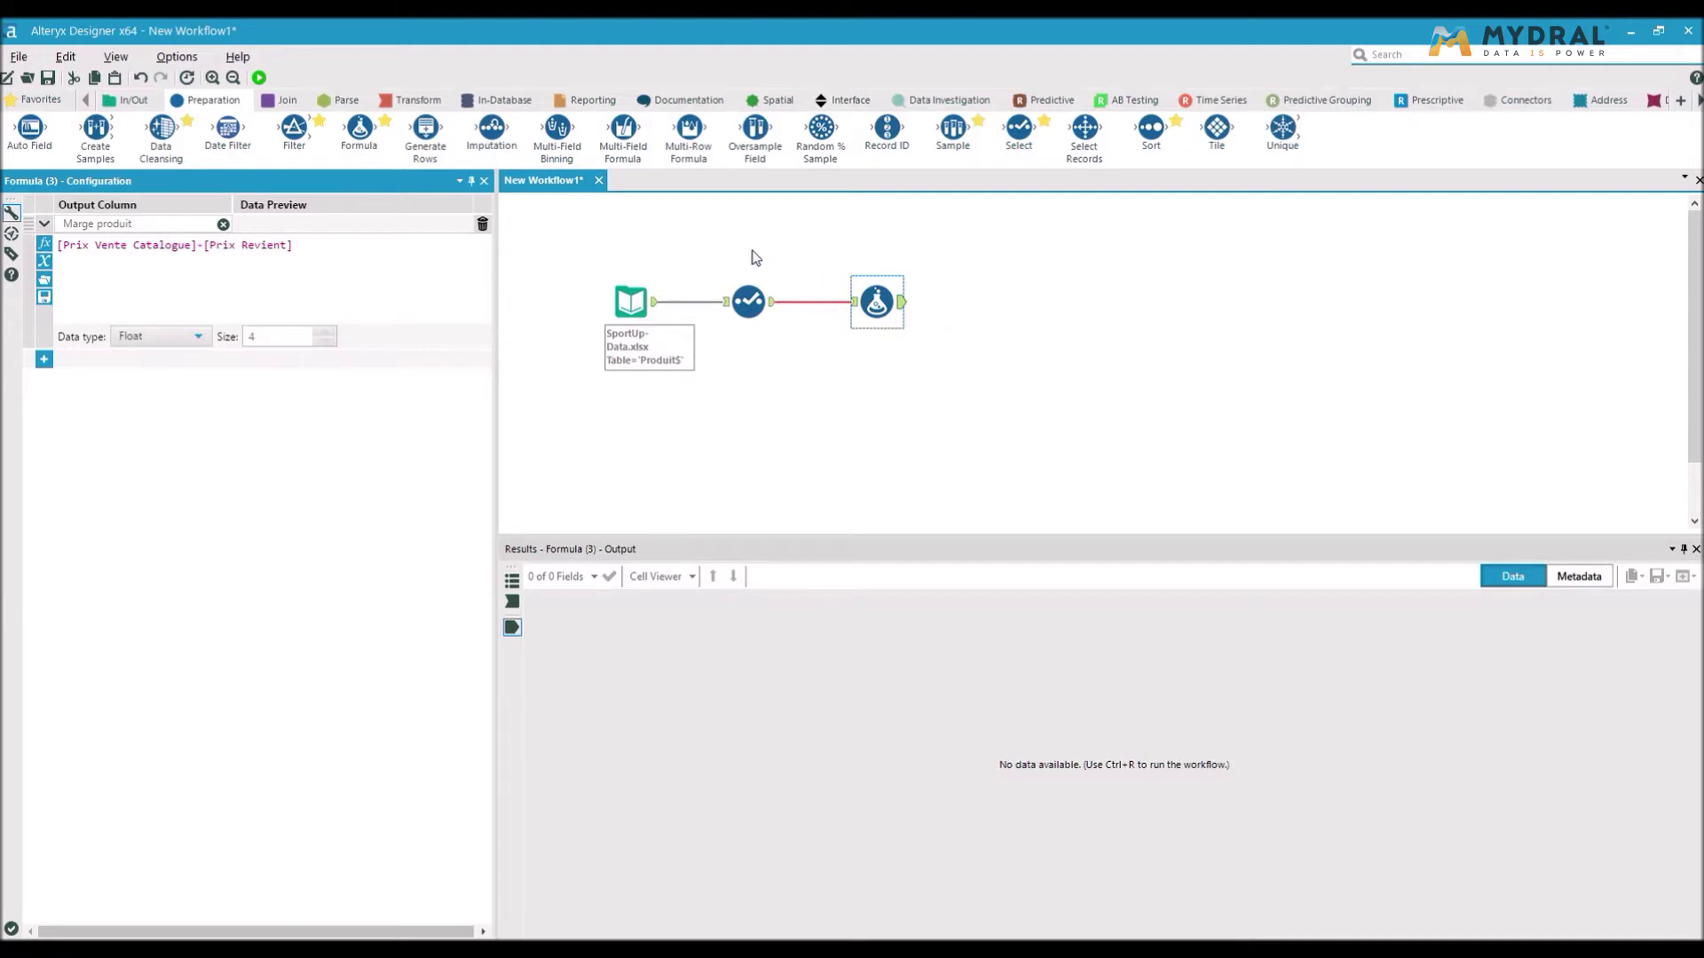
Step: Run the workflow, dismiss the completion message and check the Marge produit values of the priced products in the results
{"action": "left_click", "coordinate": [258, 78]}
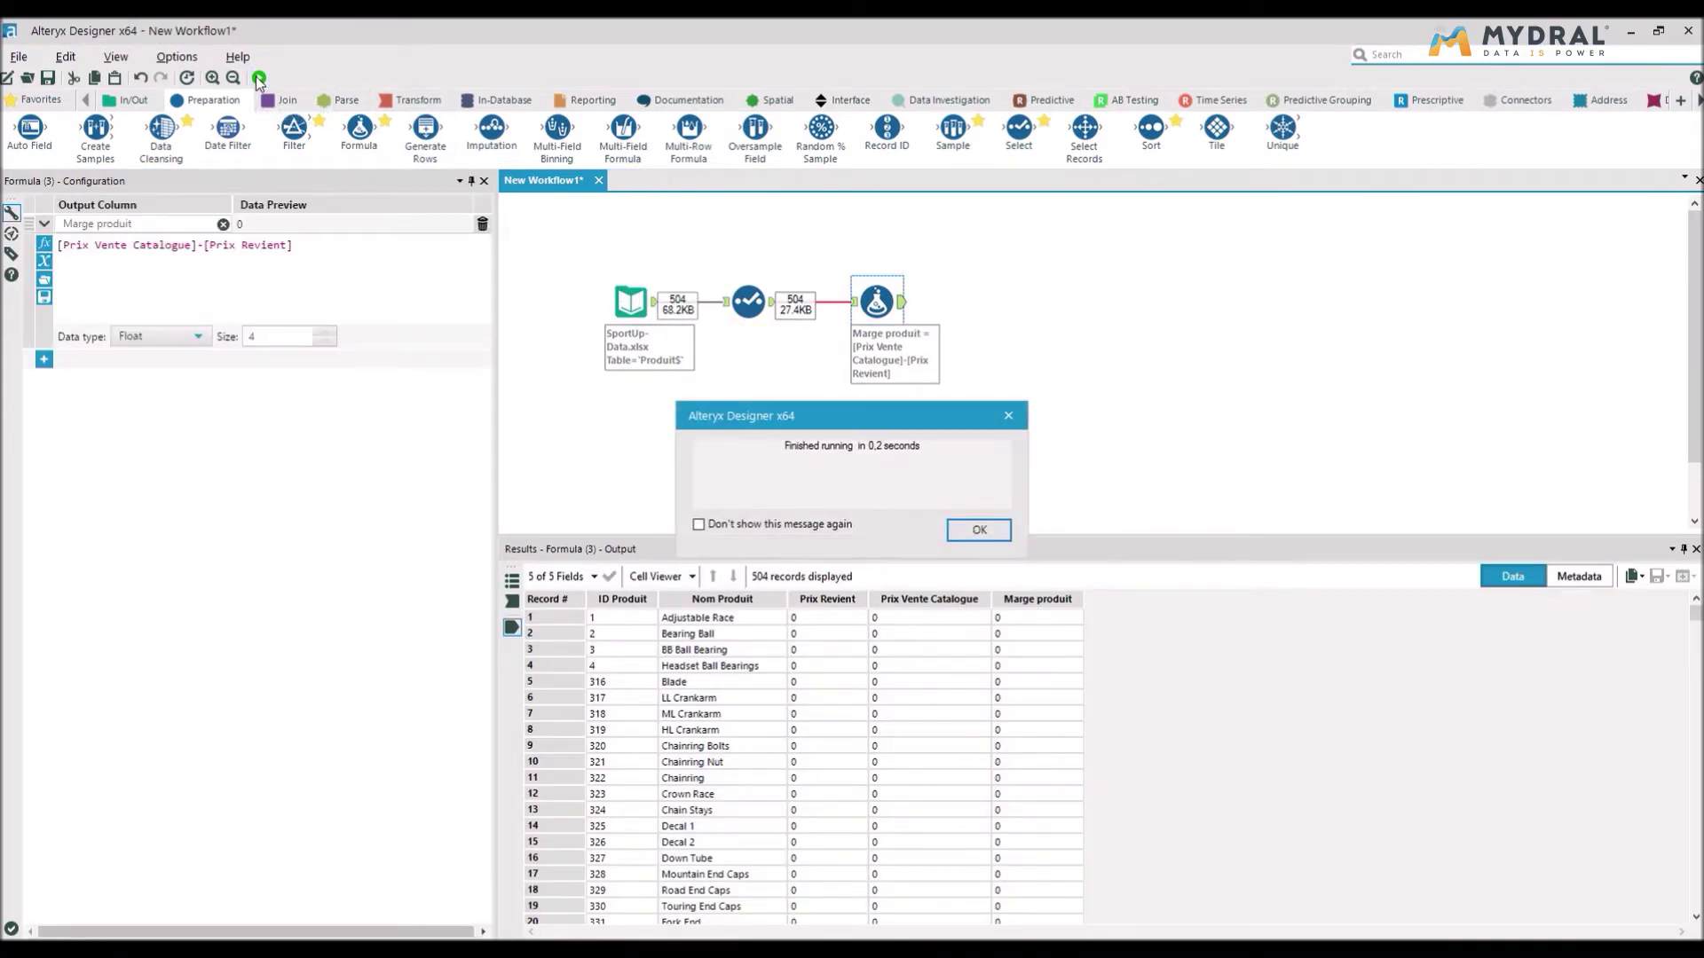
{"action": "left_click", "coordinate": [987, 530]}
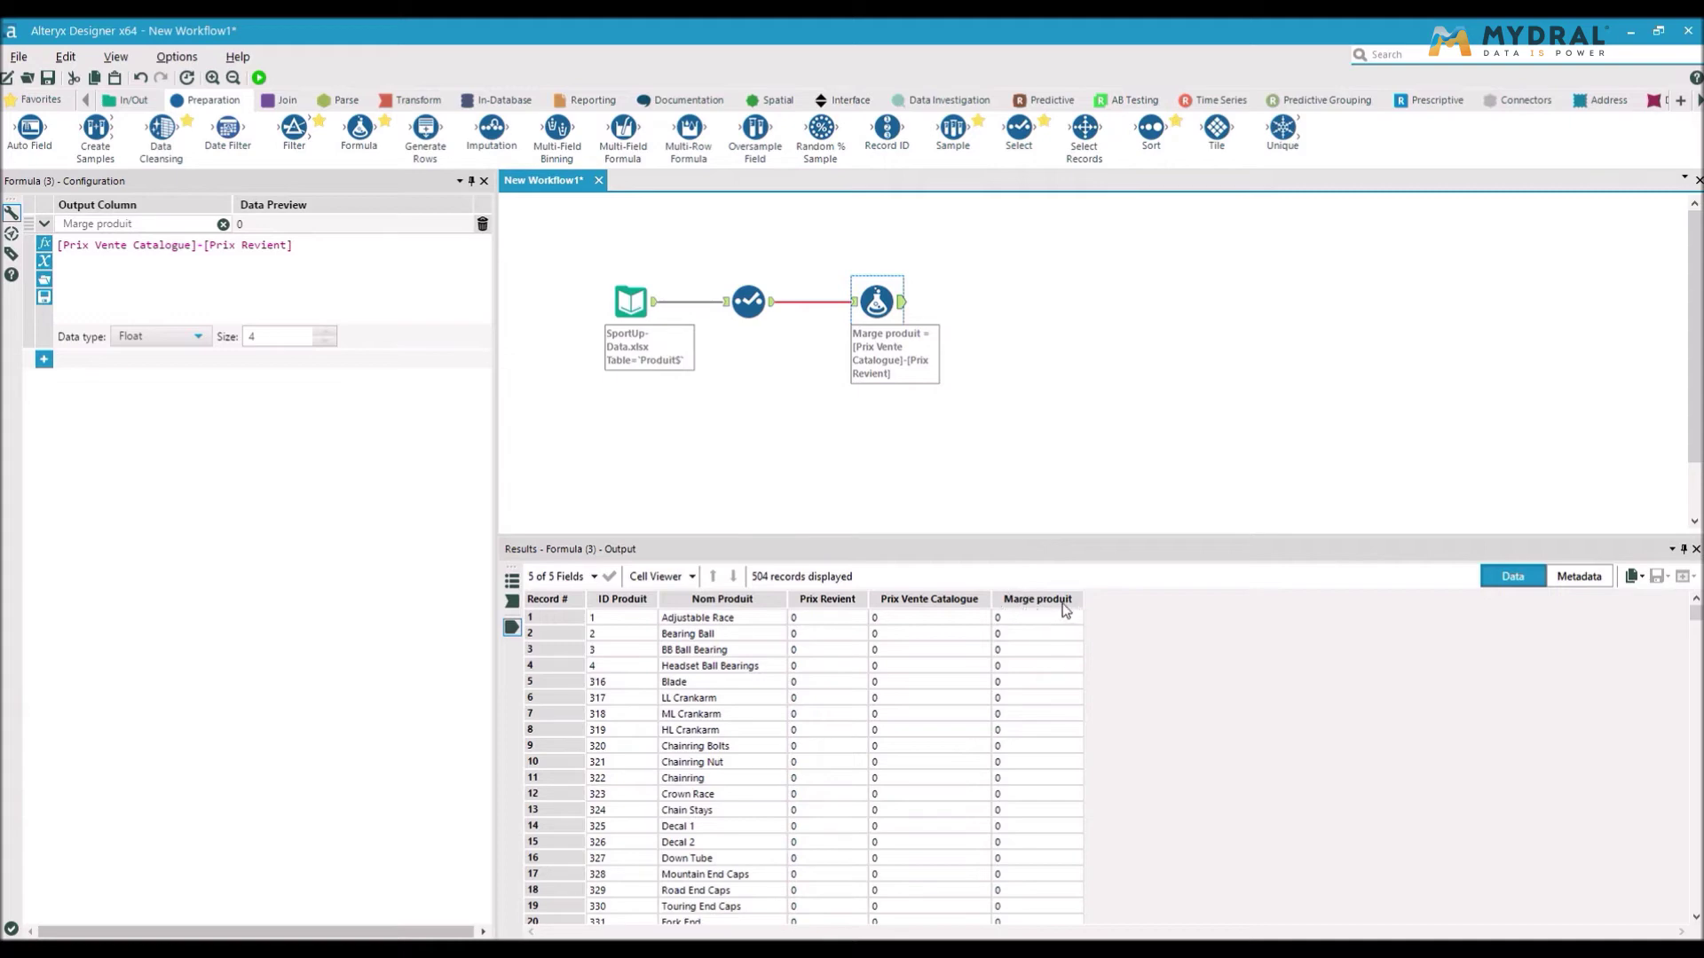
{"action": "scroll", "coordinate": [977, 832], "scroll_direction": "down", "scroll_amount": 12}
{"action": "scroll", "coordinate": [977, 832], "scroll_direction": "down", "scroll_amount": 20}
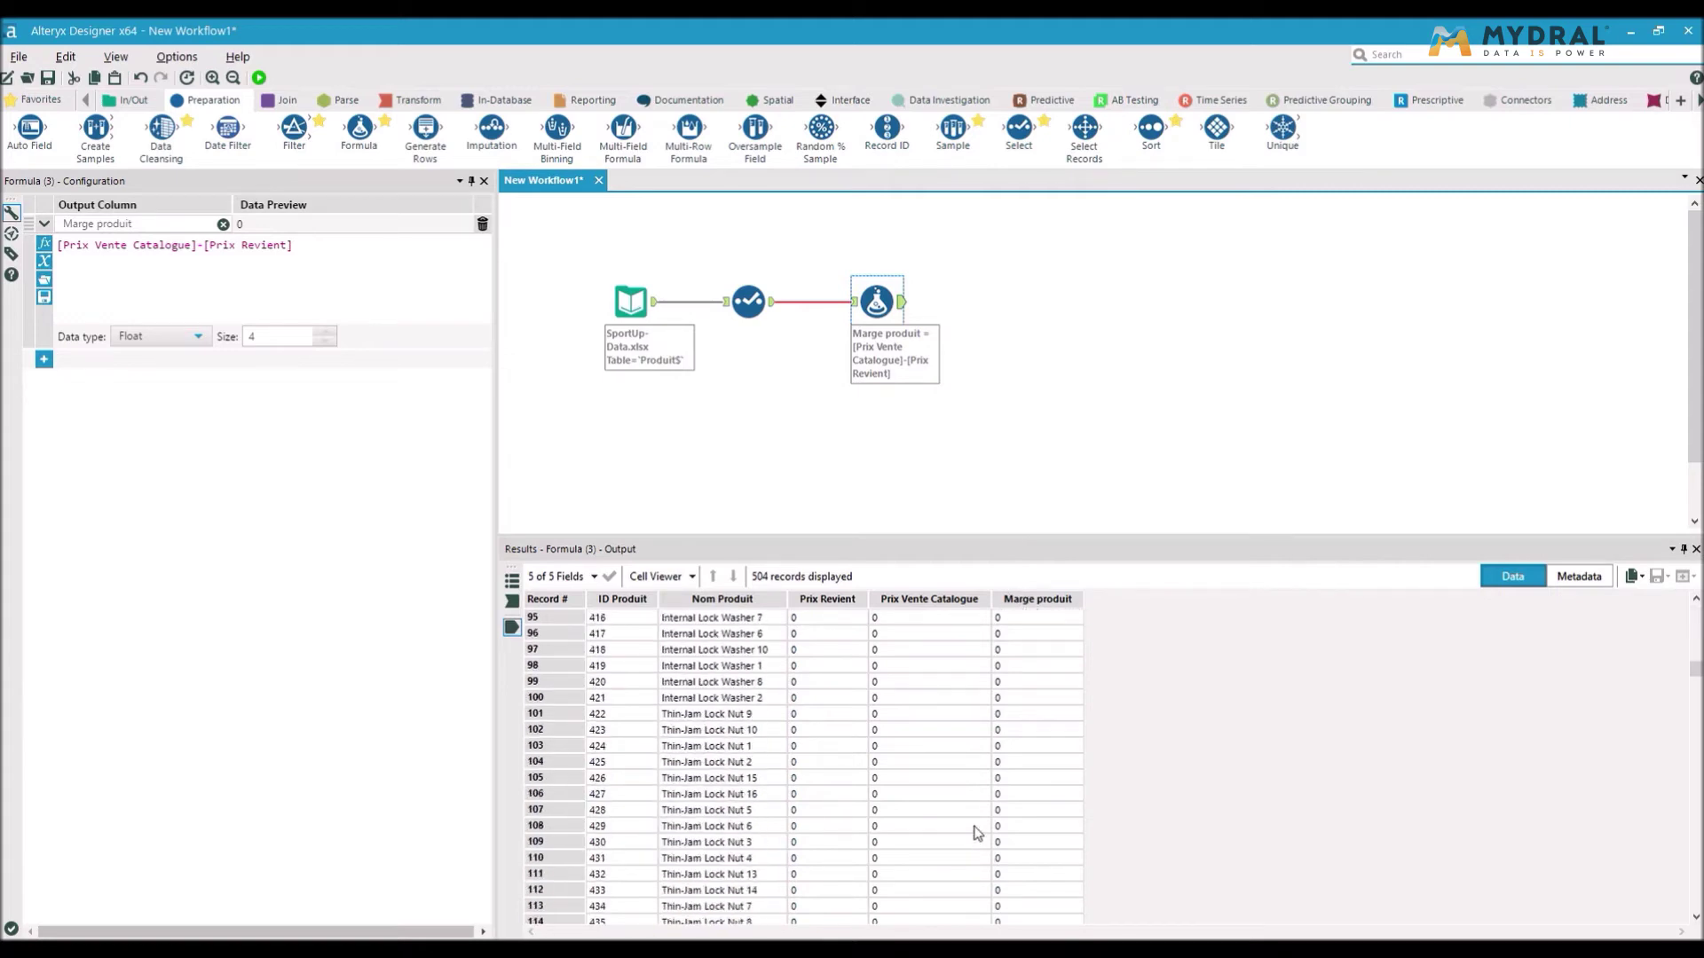
{"action": "scroll", "coordinate": [978, 832], "scroll_direction": "up", "scroll_amount": 1}
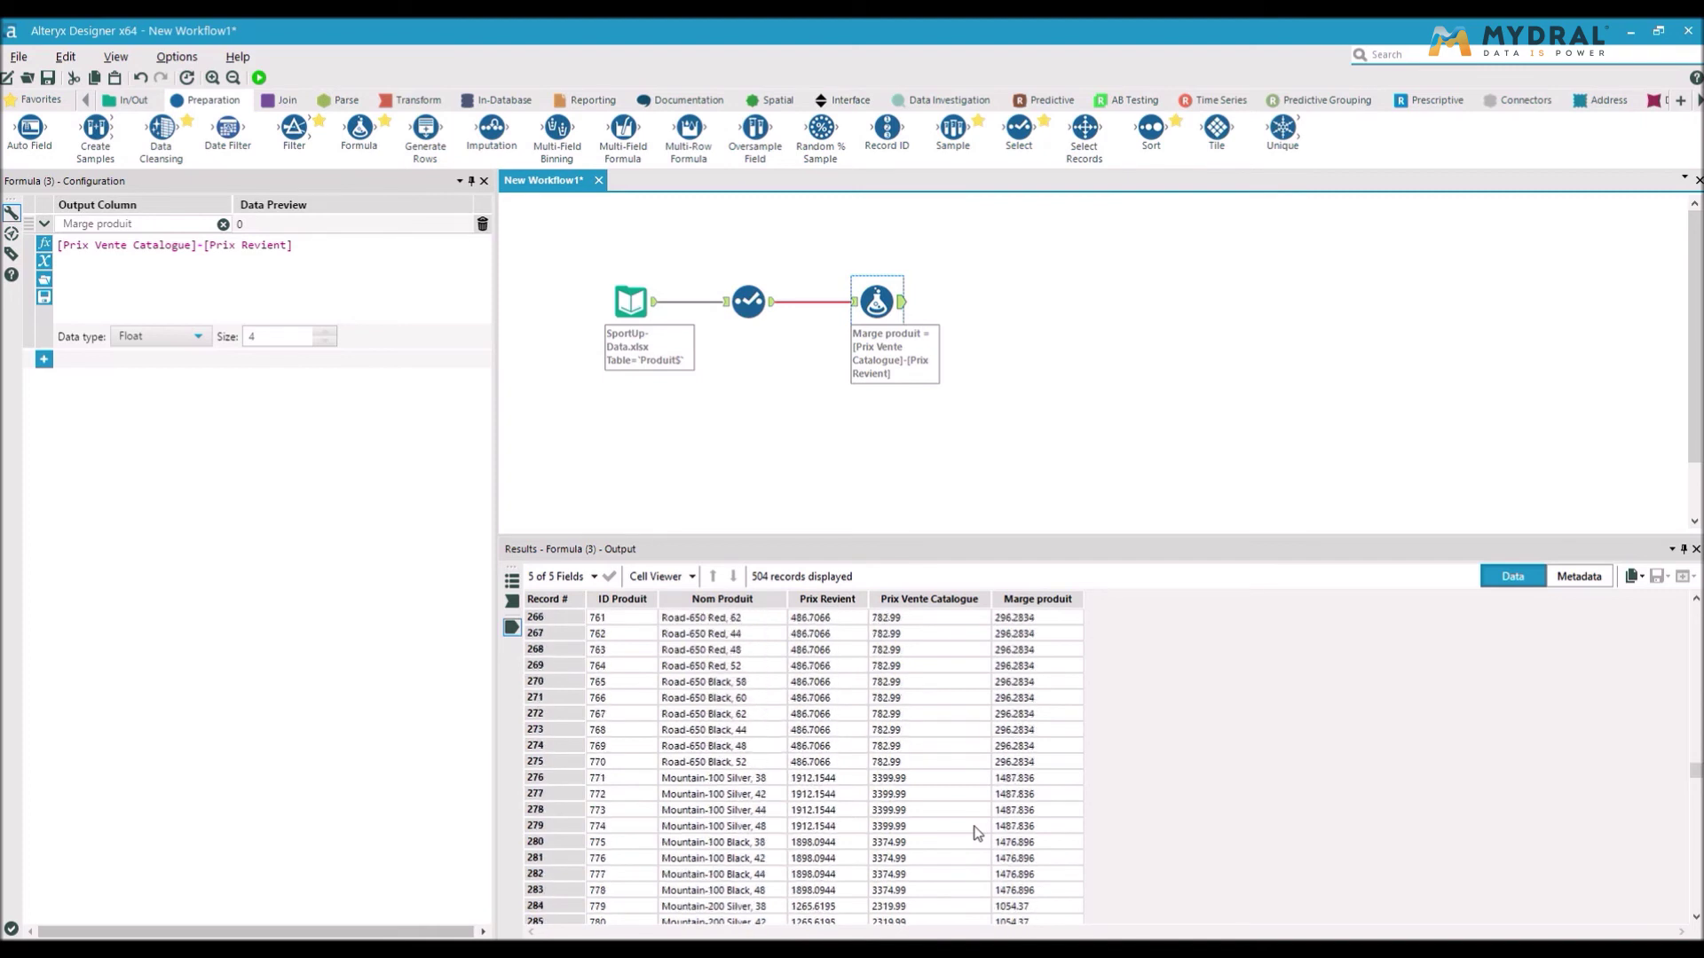
{"action": "left_click", "coordinate": [1035, 633]}
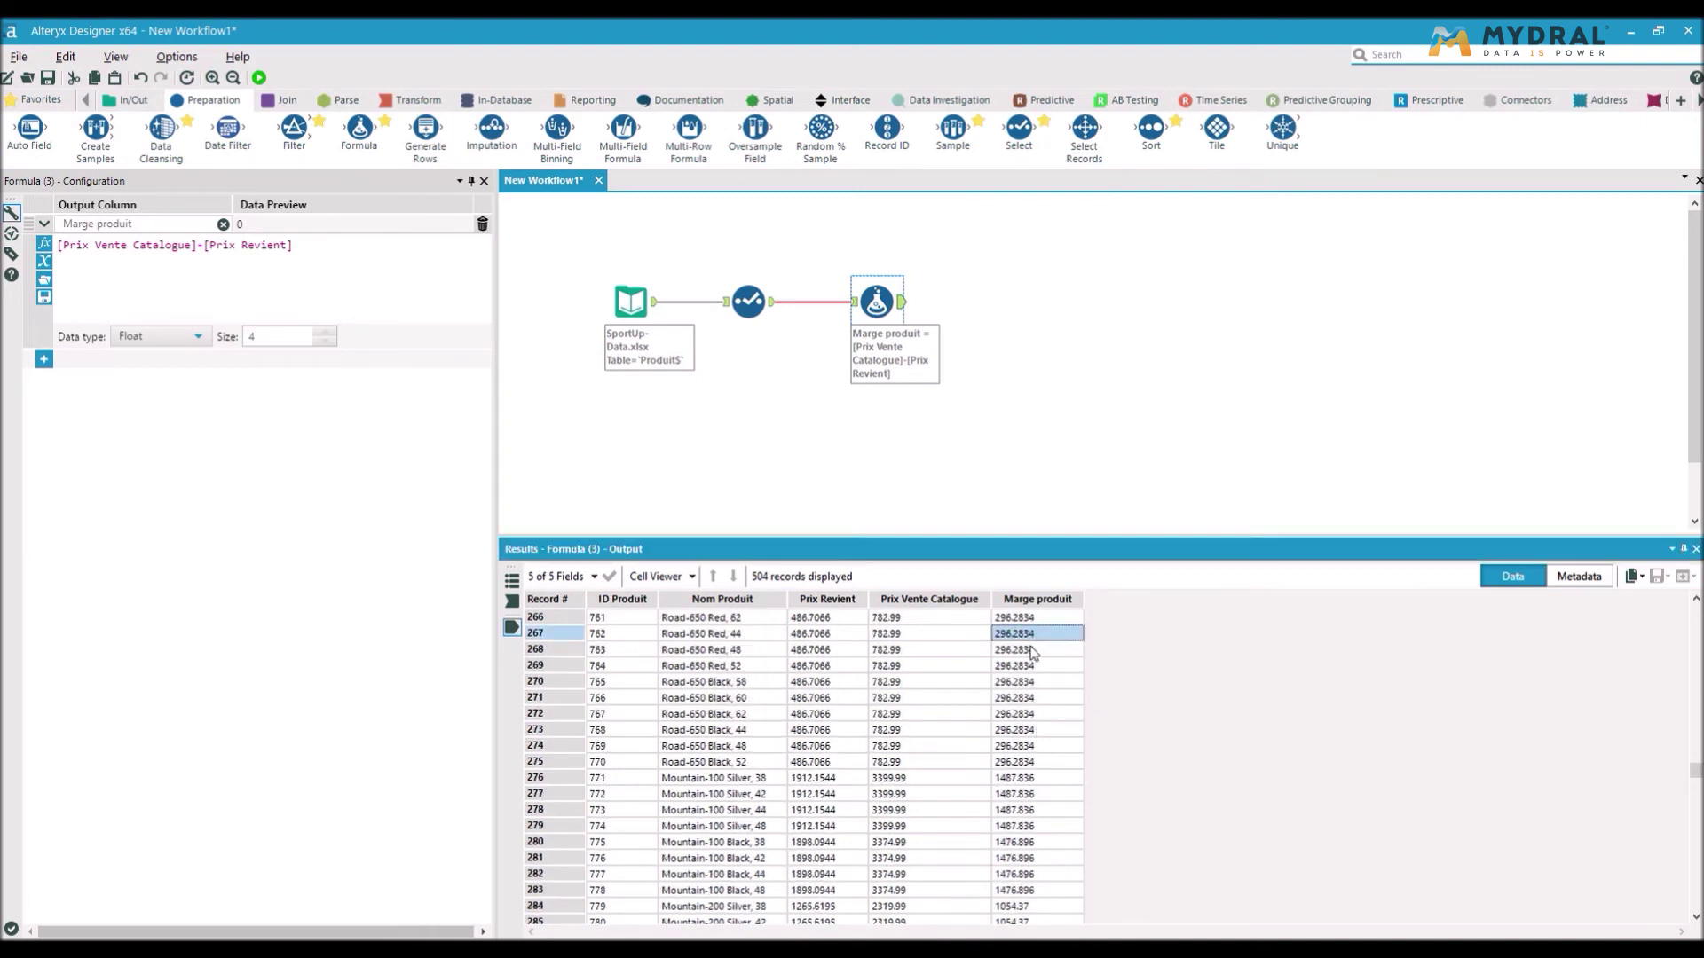